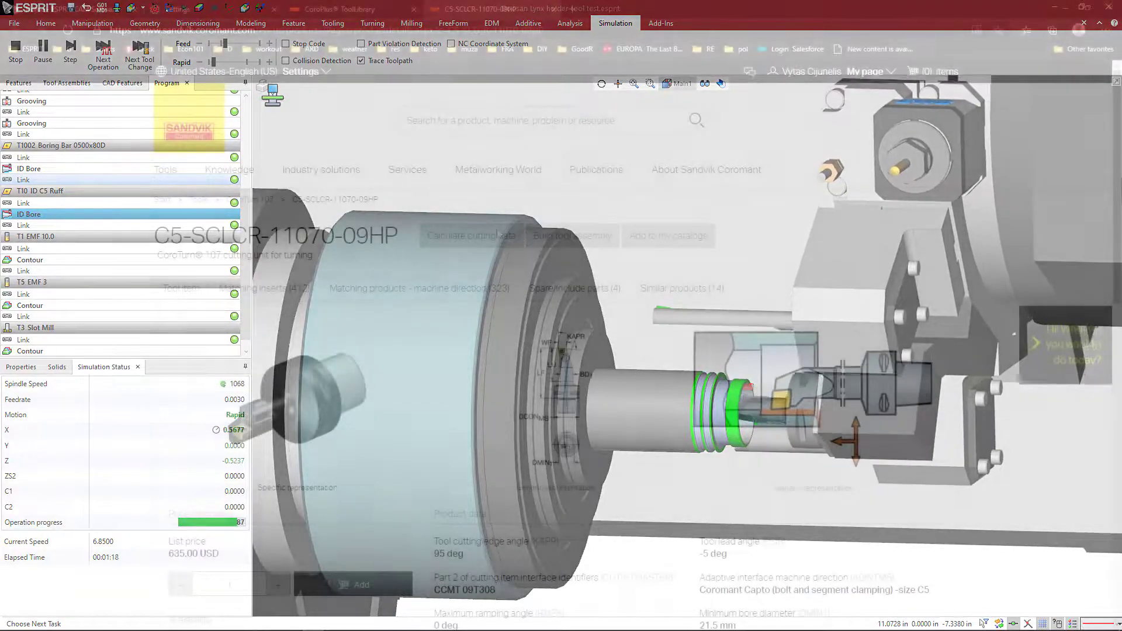
Select the C5-SCLCR-11070-09HP part number on the Sandvik page and scroll through its product data.
{"action": "left_click_drag", "start_coordinate": [397, 236], "coordinate": [211, 233]}
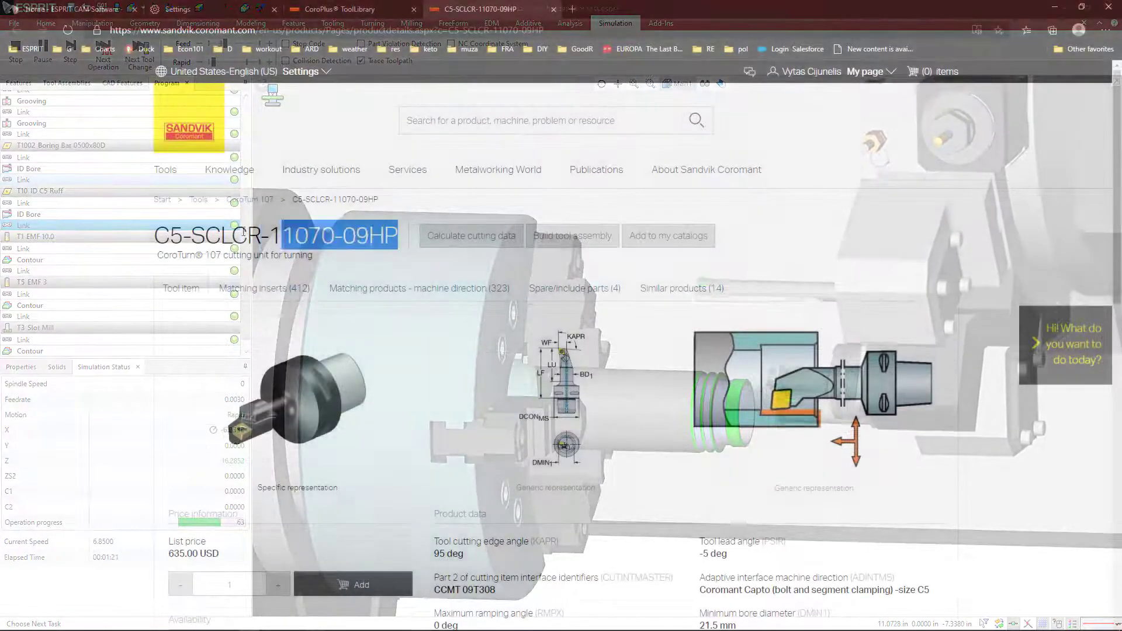
{"action": "left_click_drag", "start_coordinate": [212, 232], "coordinate": [154, 235]}
{"action": "left_click", "coordinate": [339, 348]}
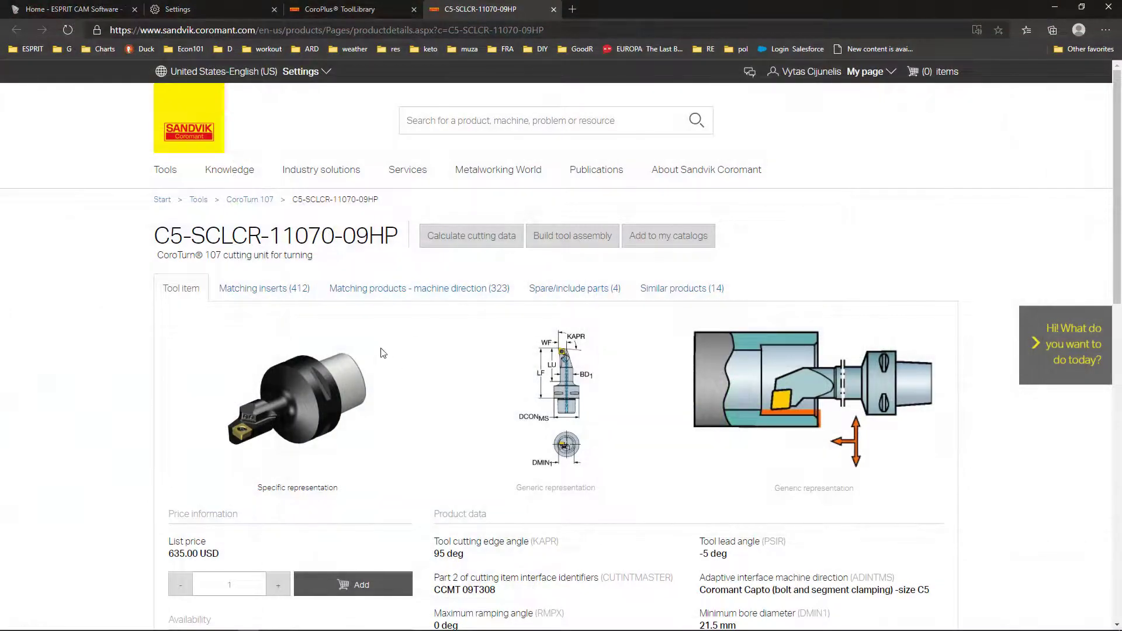
{"action": "scroll", "coordinate": [483, 333], "scroll_direction": "down", "scroll_amount": 7}
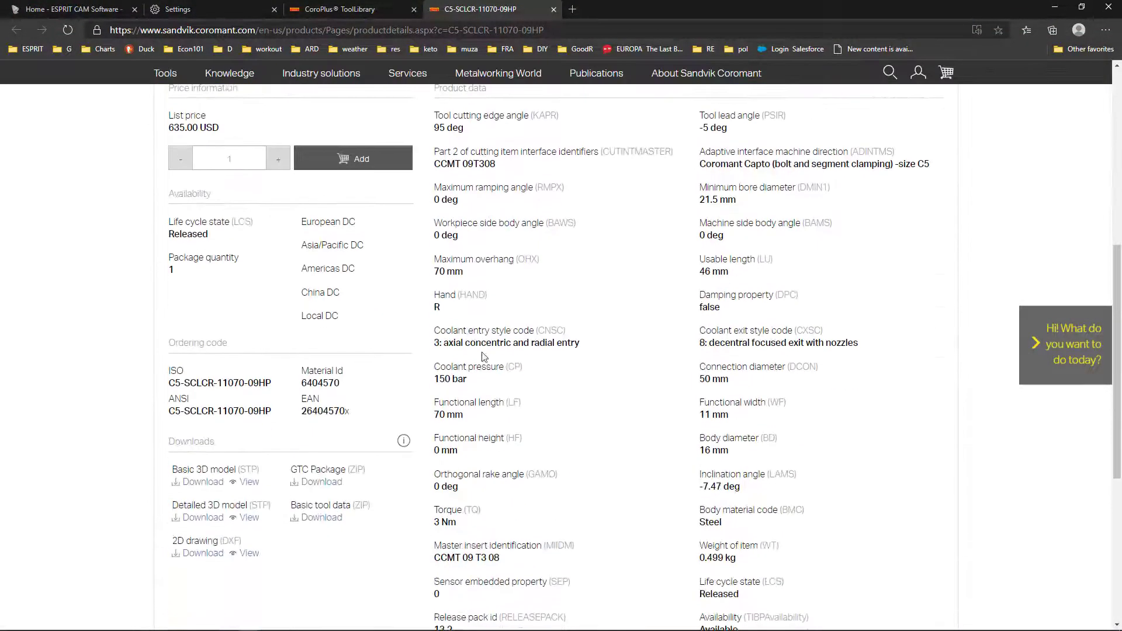
{"action": "scroll", "coordinate": [485, 366], "scroll_direction": "up", "scroll_amount": 7}
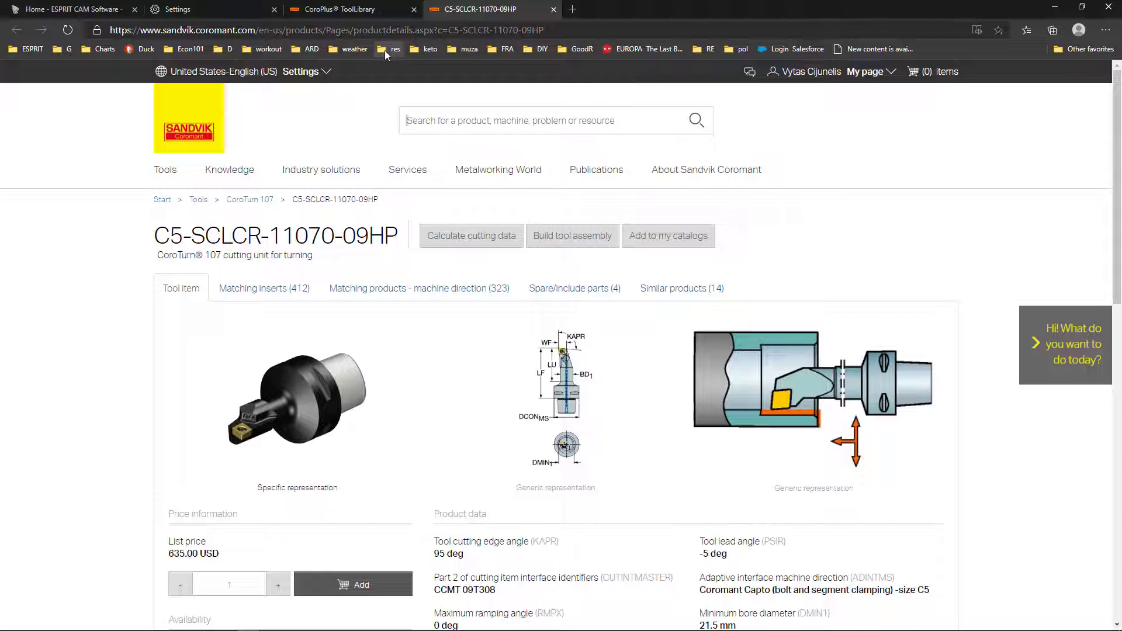
Back in ESPRIT, orbit and zoom until the holder model stands upright, then deselect it.
{"action": "key", "text": "alt+Tab"}
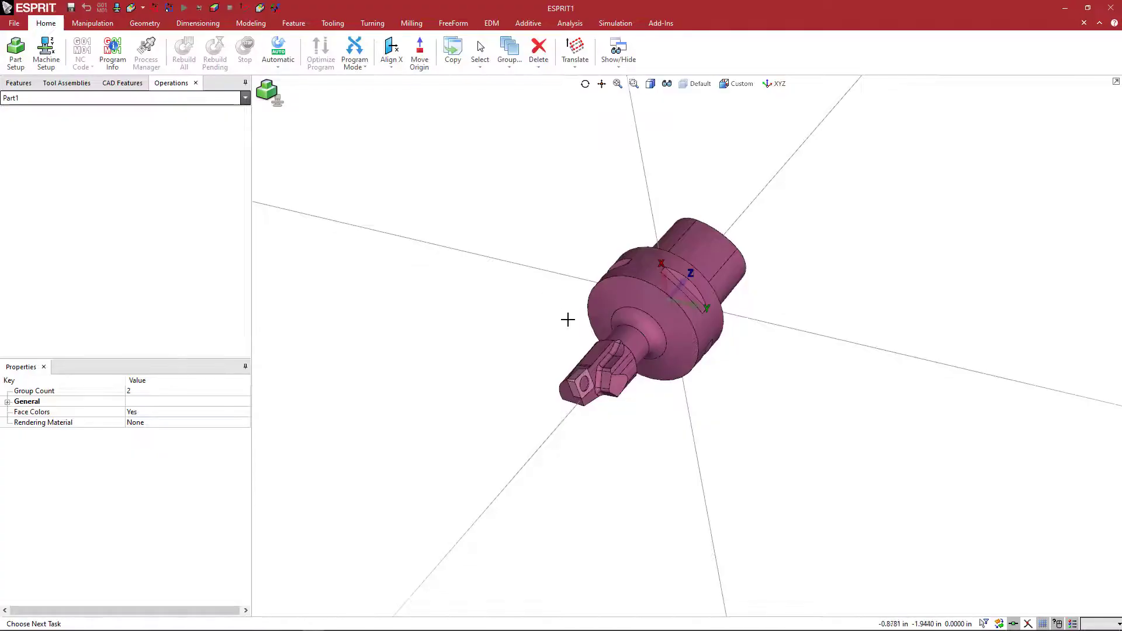
{"action": "middle_click_drag", "start_coordinate": [565, 318], "coordinate": [549, 370]}
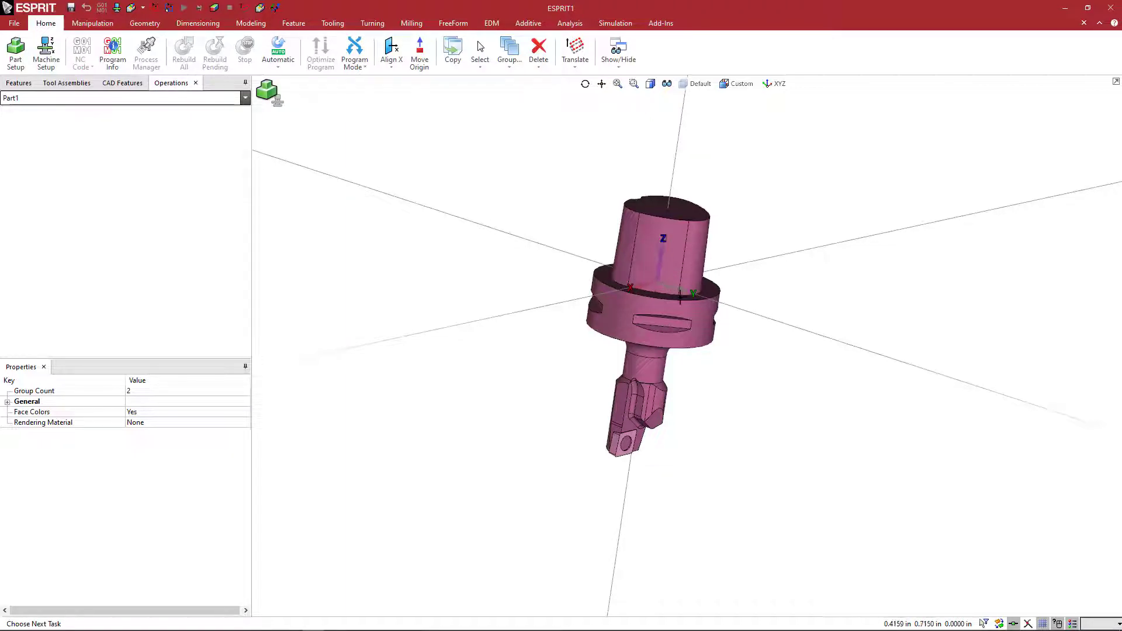
{"action": "middle_click_drag", "start_coordinate": [686, 315], "coordinate": [634, 333]}
{"action": "scroll", "coordinate": [625, 318], "scroll_direction": "up", "scroll_amount": 2}
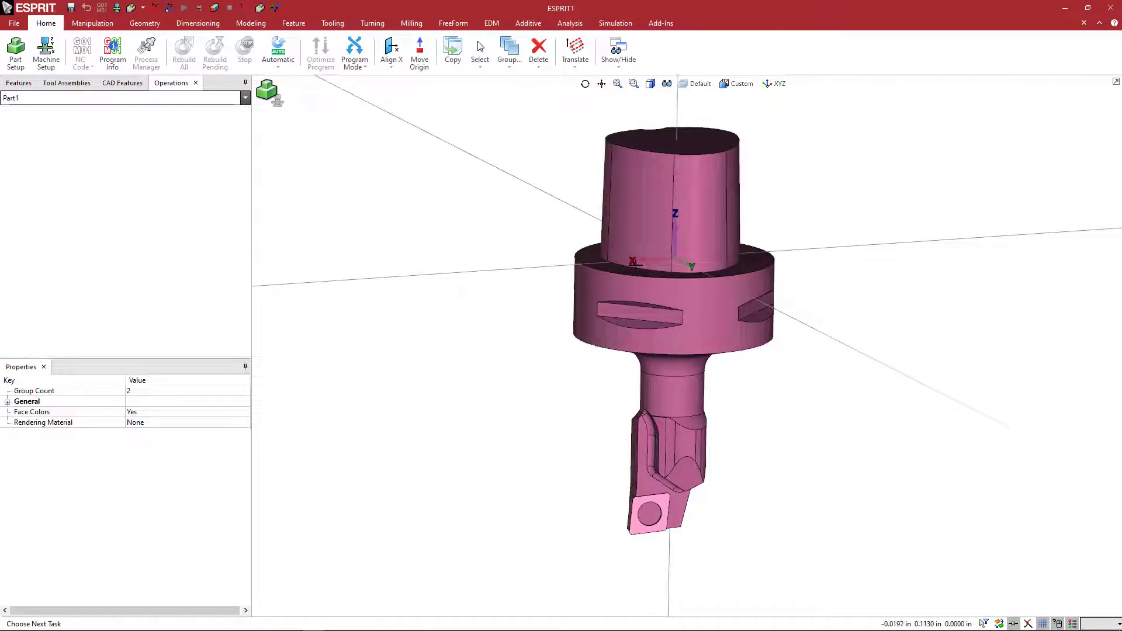
{"action": "scroll", "coordinate": [663, 360], "scroll_direction": "down", "scroll_amount": 3}
{"action": "middle_click_drag", "start_coordinate": [665, 371], "coordinate": [710, 347]}
{"action": "scroll", "coordinate": [679, 433], "scroll_direction": "up", "scroll_amount": 4}
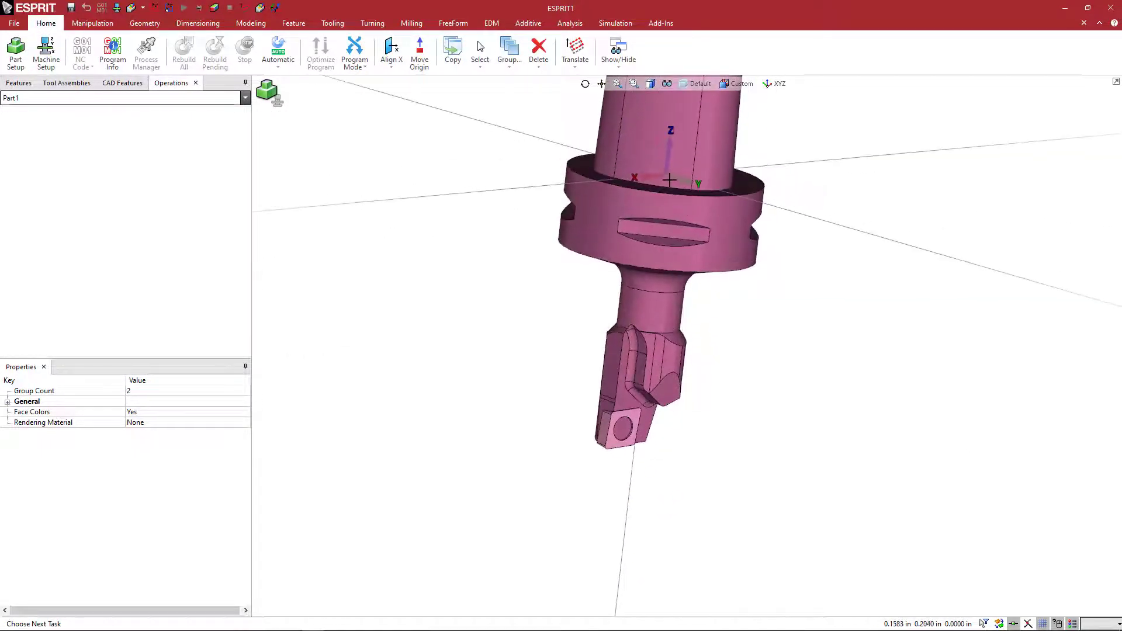
{"action": "middle_click_drag", "start_coordinate": [743, 194], "coordinate": [666, 173]}
{"action": "left_click", "coordinate": [730, 187]}
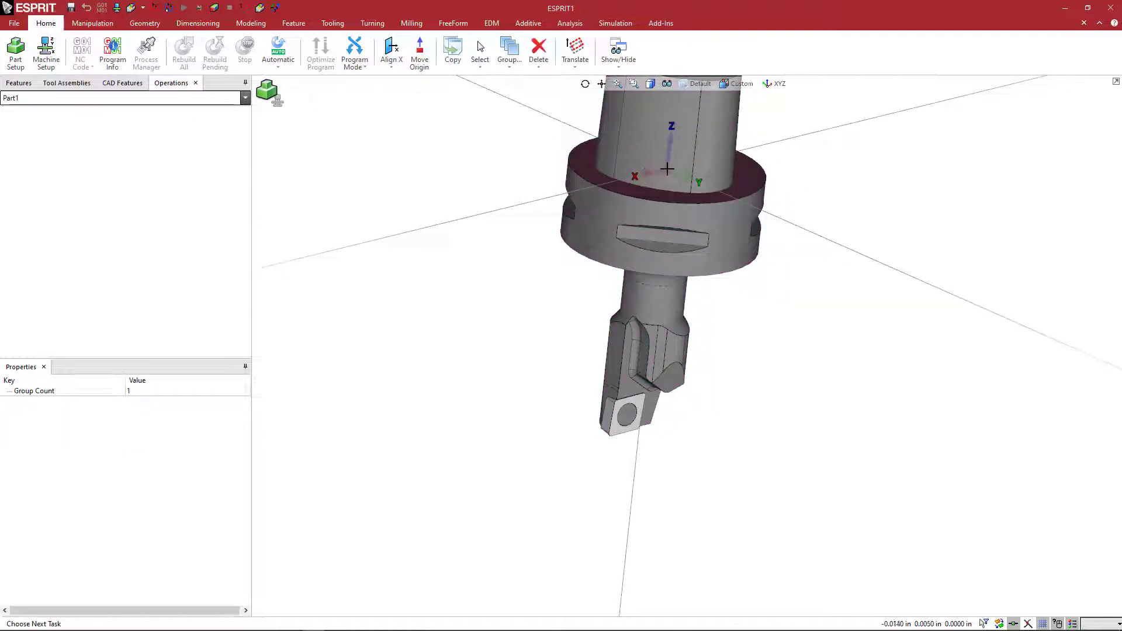
Orbit to view the holder from its top and then from its end.
{"action": "middle_click_drag", "start_coordinate": [681, 175], "coordinate": [688, 284]}
{"action": "scroll", "coordinate": [695, 263], "scroll_direction": "up", "scroll_amount": 3}
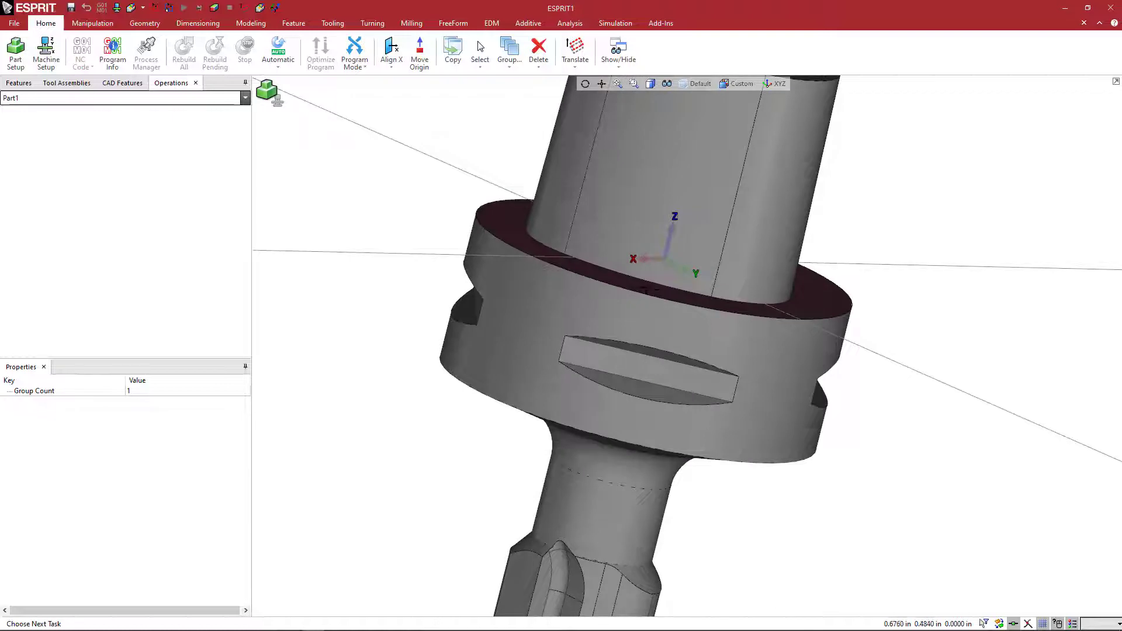
{"action": "scroll", "coordinate": [648, 290], "scroll_direction": "down", "scroll_amount": 3}
{"action": "middle_click_drag", "start_coordinate": [537, 388], "coordinate": [543, 343]}
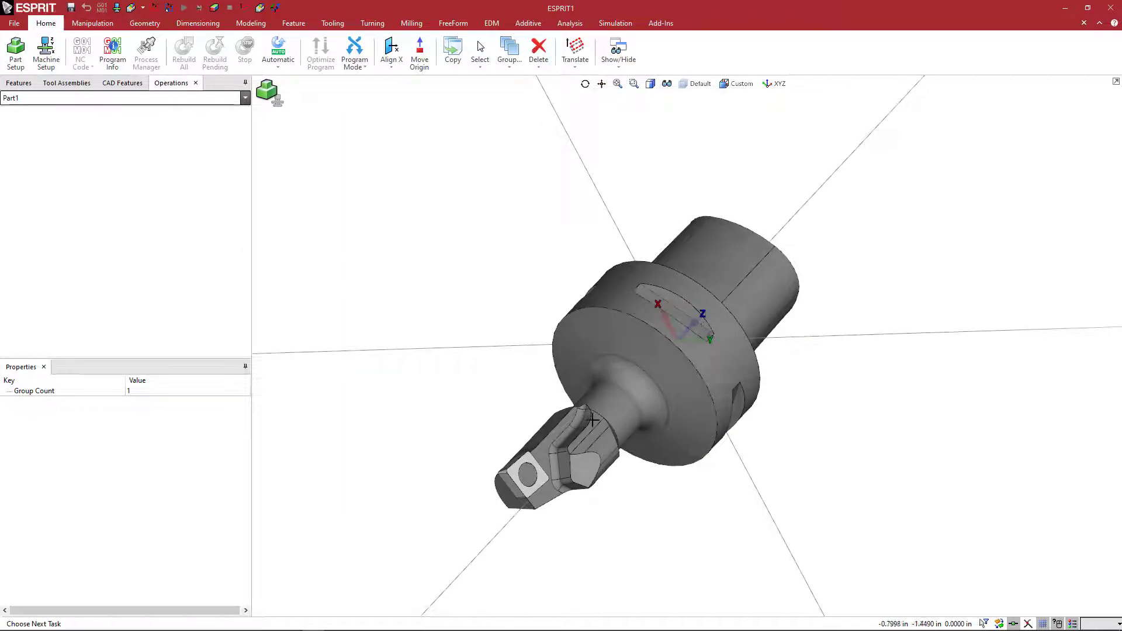
Zoom in on the boring bar's tip insert, select it, orbit to the flange face, then deselect.
{"action": "left_click", "coordinate": [517, 413]}
{"action": "middle_click_drag", "start_coordinate": [528, 413], "coordinate": [566, 380]}
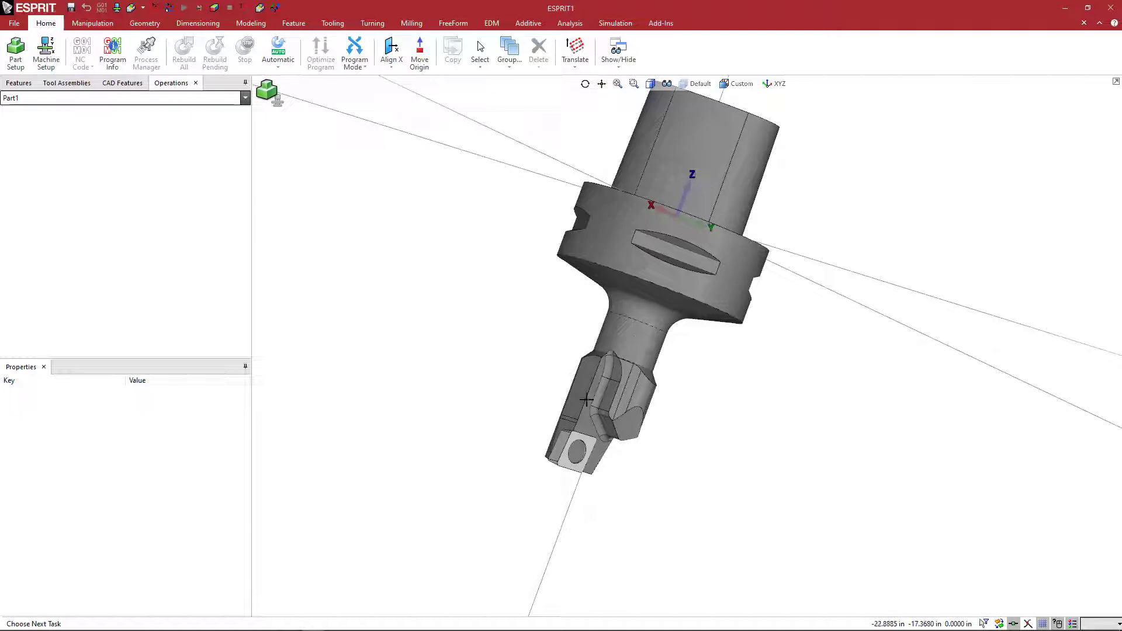
{"action": "scroll", "coordinate": [578, 447], "scroll_direction": "up", "scroll_amount": 3}
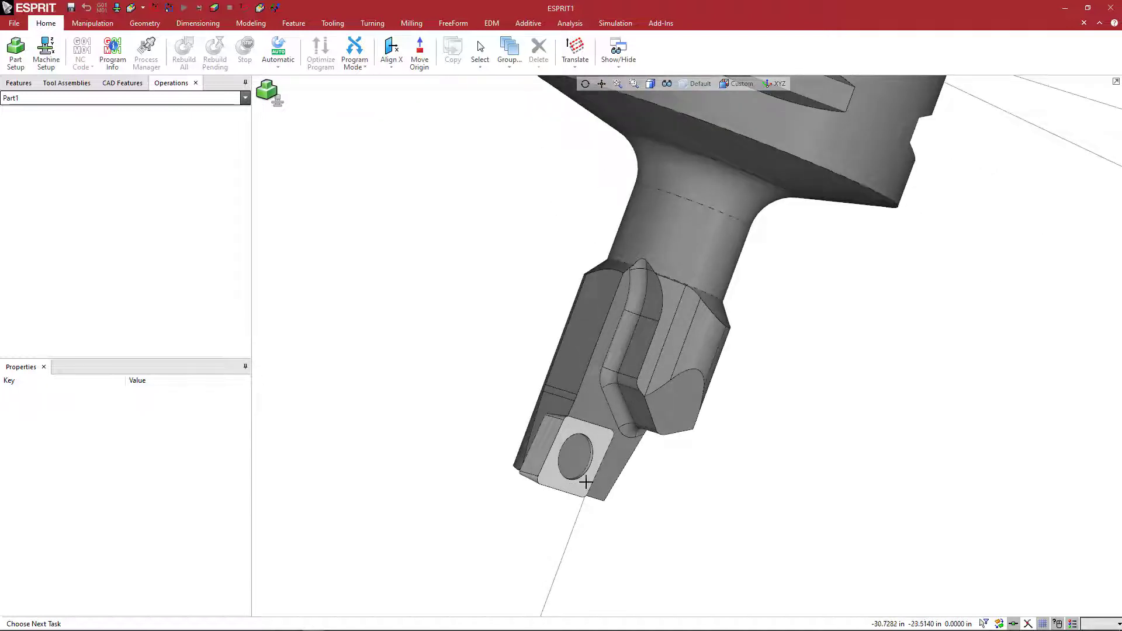
{"action": "left_click", "coordinate": [567, 471]}
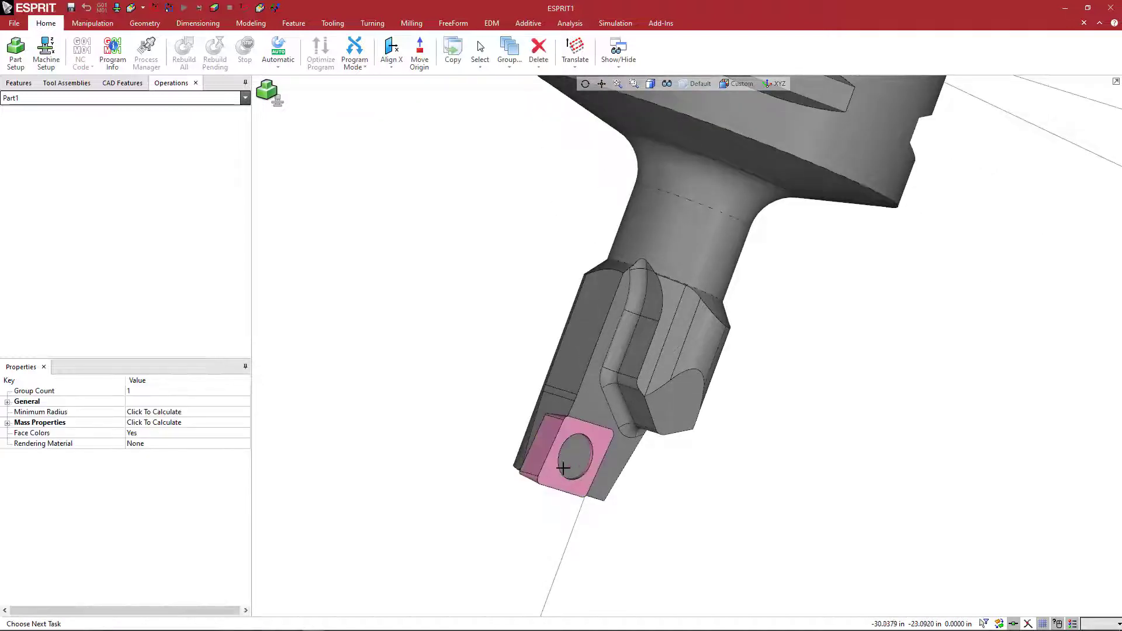
{"action": "scroll", "coordinate": [581, 459], "scroll_direction": "down", "scroll_amount": 2}
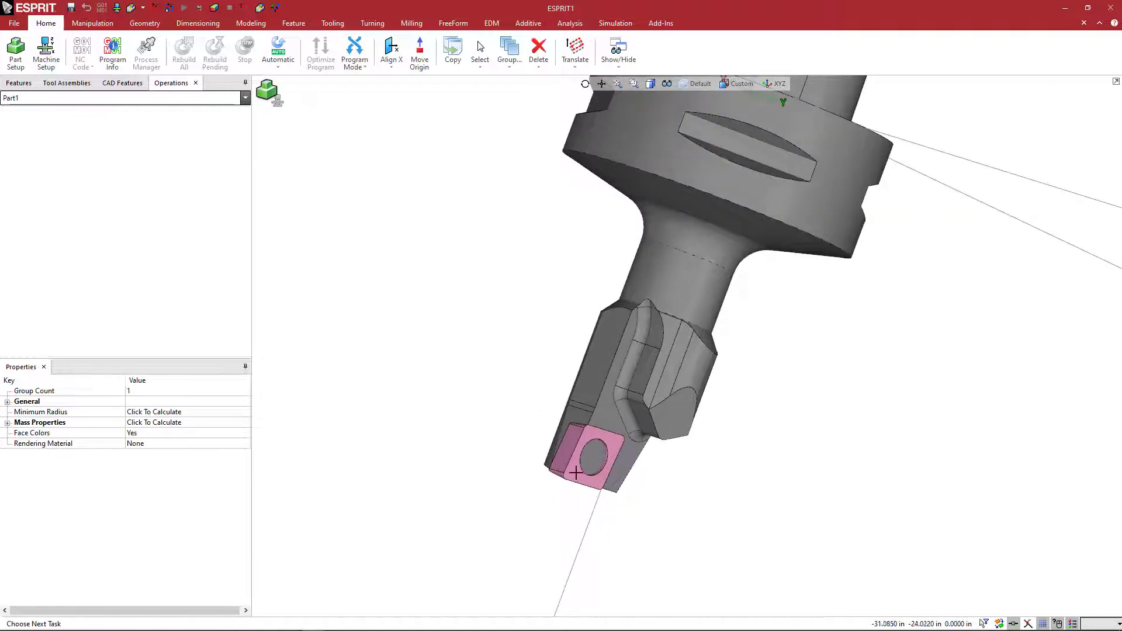
{"action": "middle_click_drag", "start_coordinate": [584, 468], "coordinate": [577, 467]}
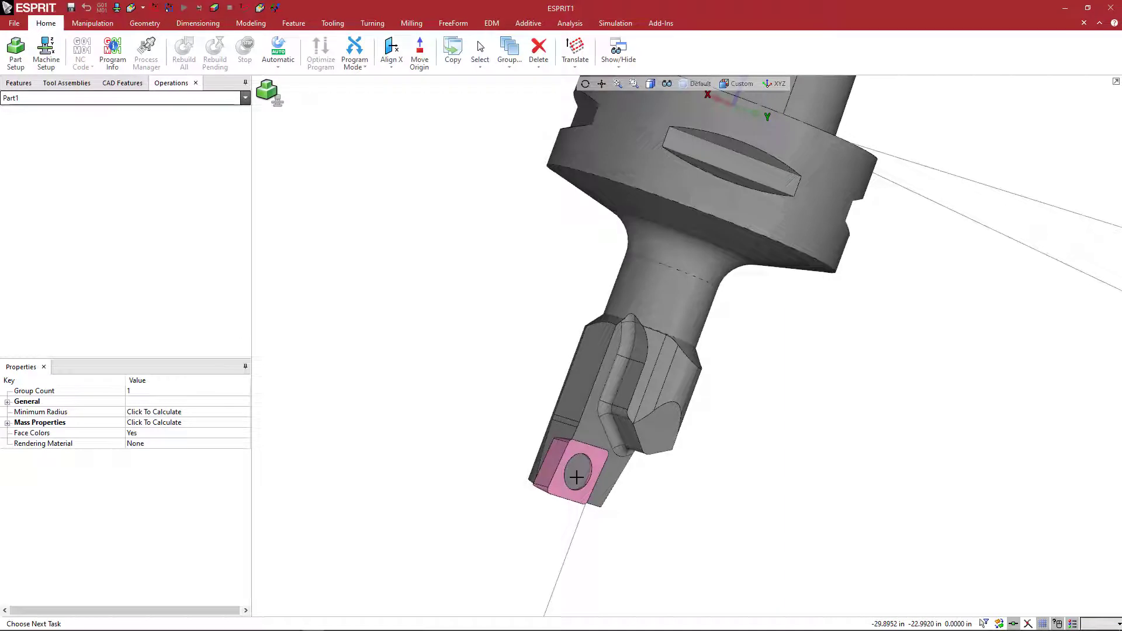
{"action": "middle_click_drag", "start_coordinate": [570, 501], "coordinate": [579, 472]}
{"action": "scroll", "coordinate": [542, 381], "scroll_direction": "up", "scroll_amount": 6}
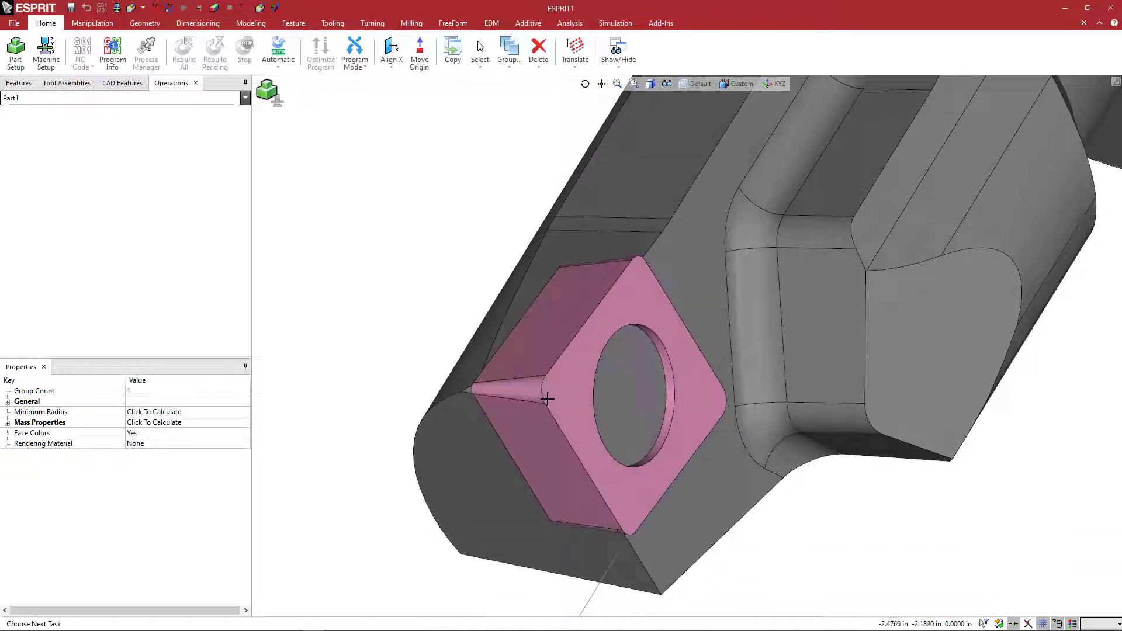
{"action": "left_click", "coordinate": [444, 314]}
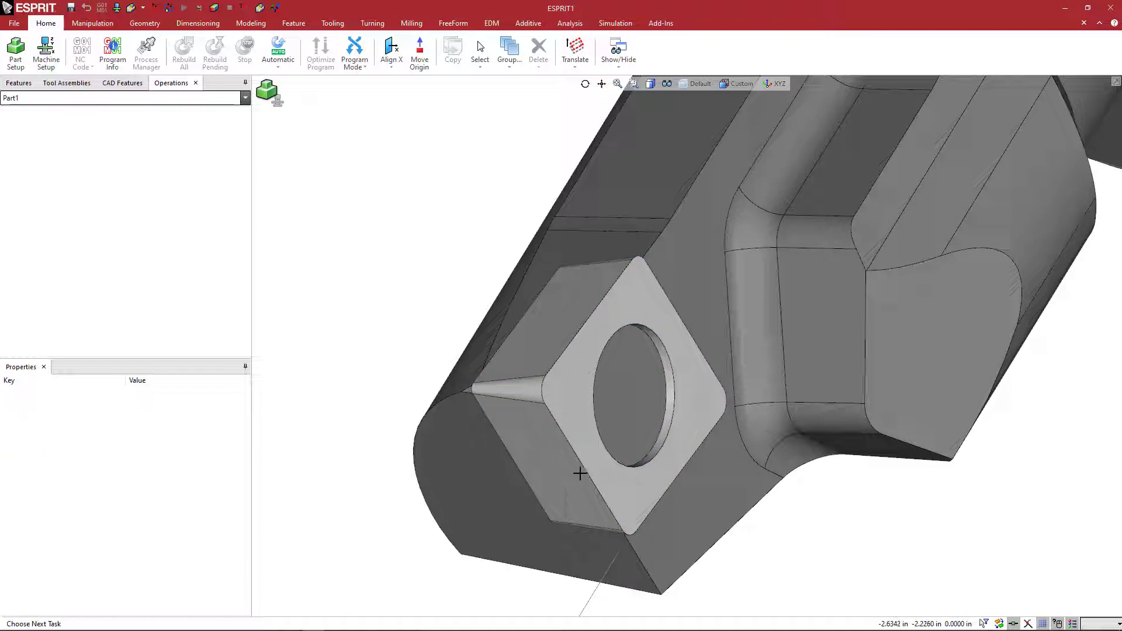
Restrict the Selection Filter so only Face under Bodies can be picked.
{"action": "left_click", "coordinate": [983, 624]}
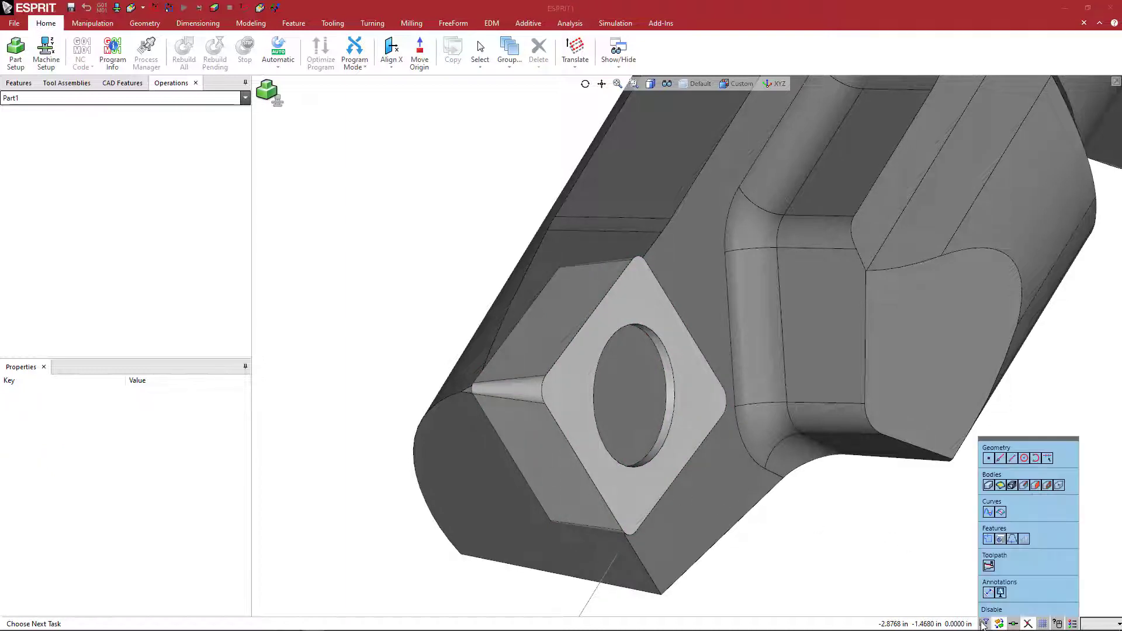
{"action": "left_click", "coordinate": [946, 601]}
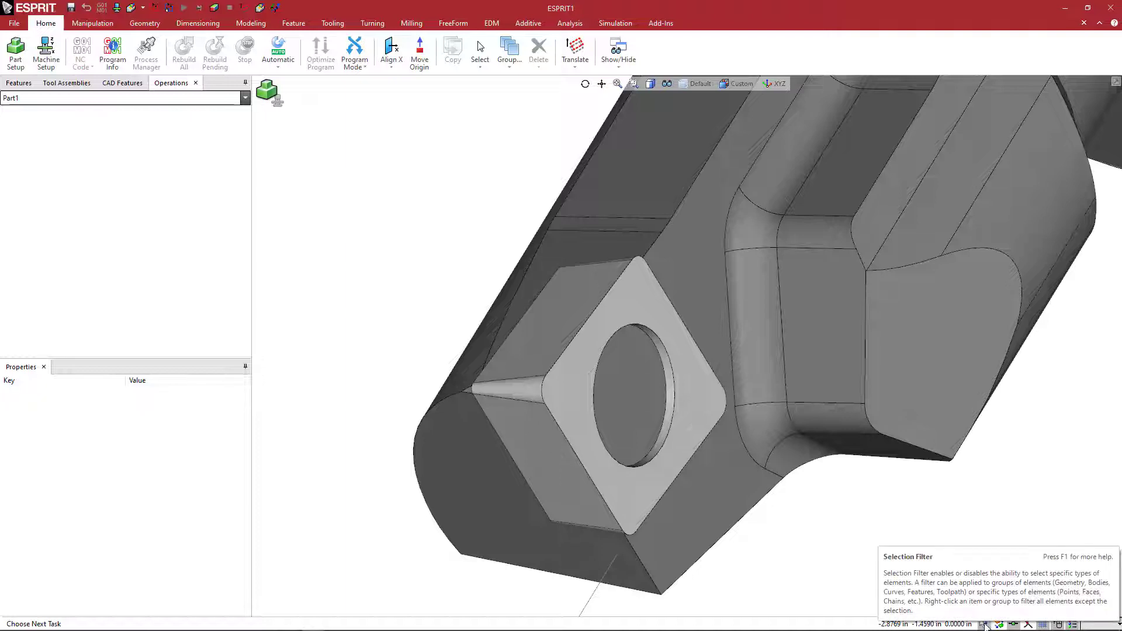
{"action": "left_click", "coordinate": [984, 624]}
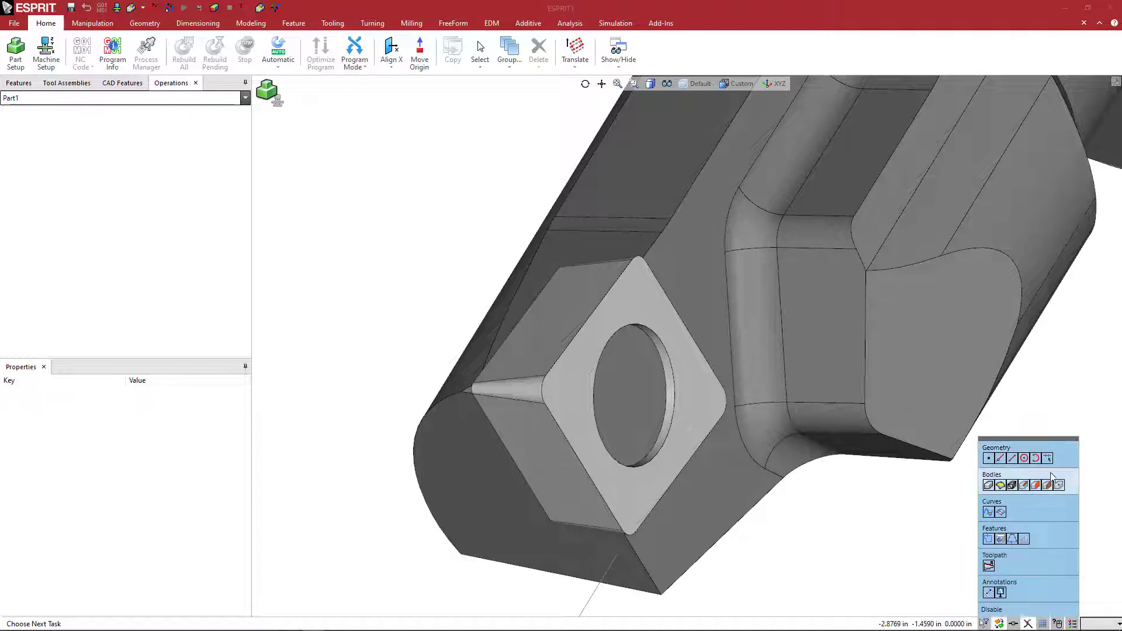
{"action": "left_click", "coordinate": [1075, 475]}
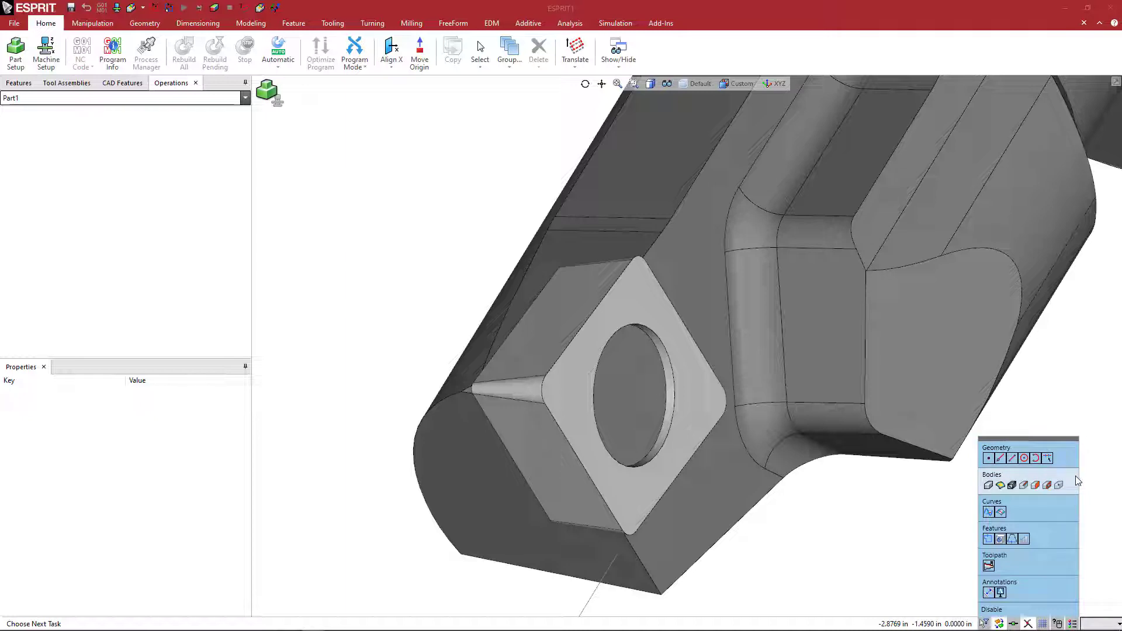
{"action": "left_click", "coordinate": [1035, 490]}
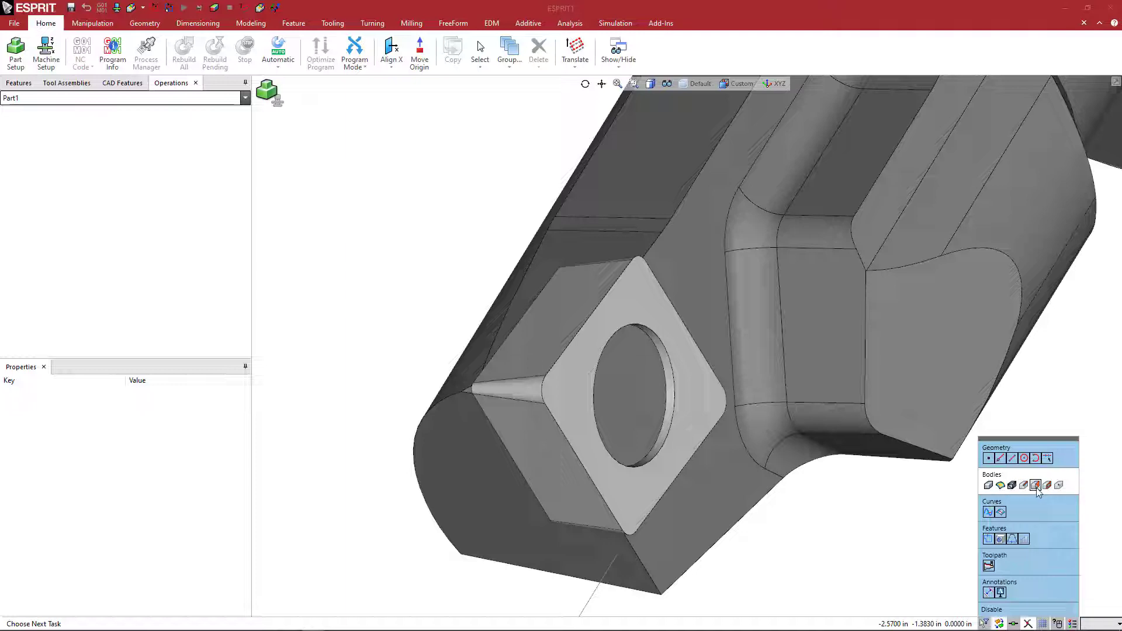
{"action": "left_click", "coordinate": [1035, 488]}
Pick the cone-shaped face at the insert's corner and orbit so it faces the viewer.
{"action": "left_click", "coordinate": [533, 386]}
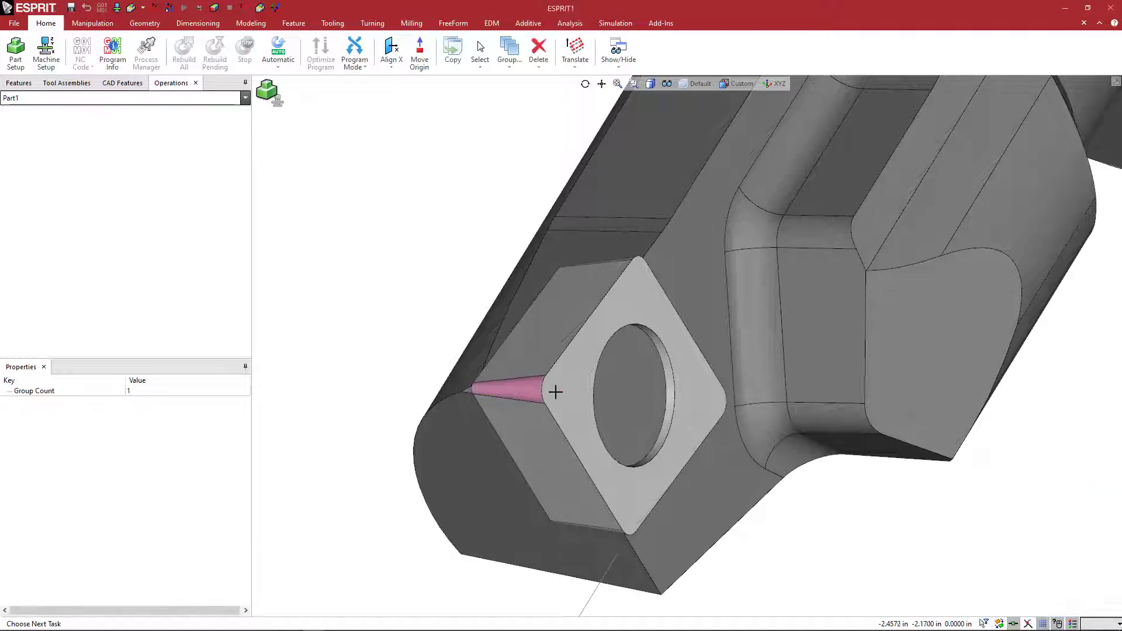
{"action": "middle_click_drag", "start_coordinate": [565, 391], "coordinate": [475, 400]}
{"action": "scroll", "coordinate": [519, 421], "scroll_direction": "up", "scroll_amount": 3}
{"action": "scroll", "coordinate": [571, 396], "scroll_direction": "down", "scroll_amount": 2}
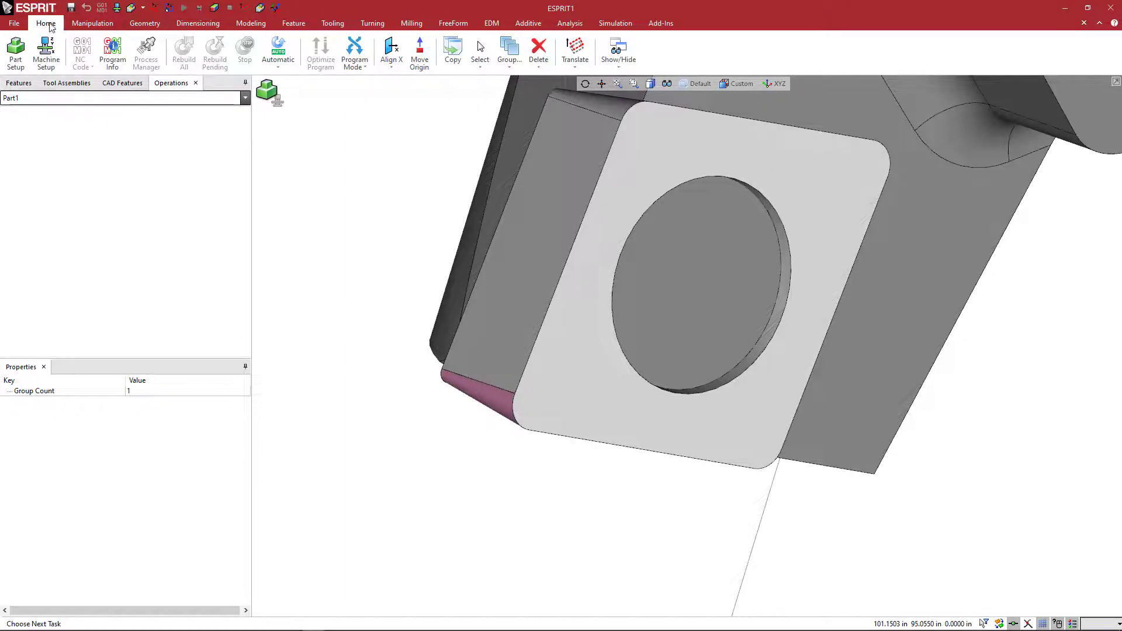
Show the Solids panel and create a bounding box from the face's Edges on Face entry.
{"action": "left_click", "coordinate": [615, 66]}
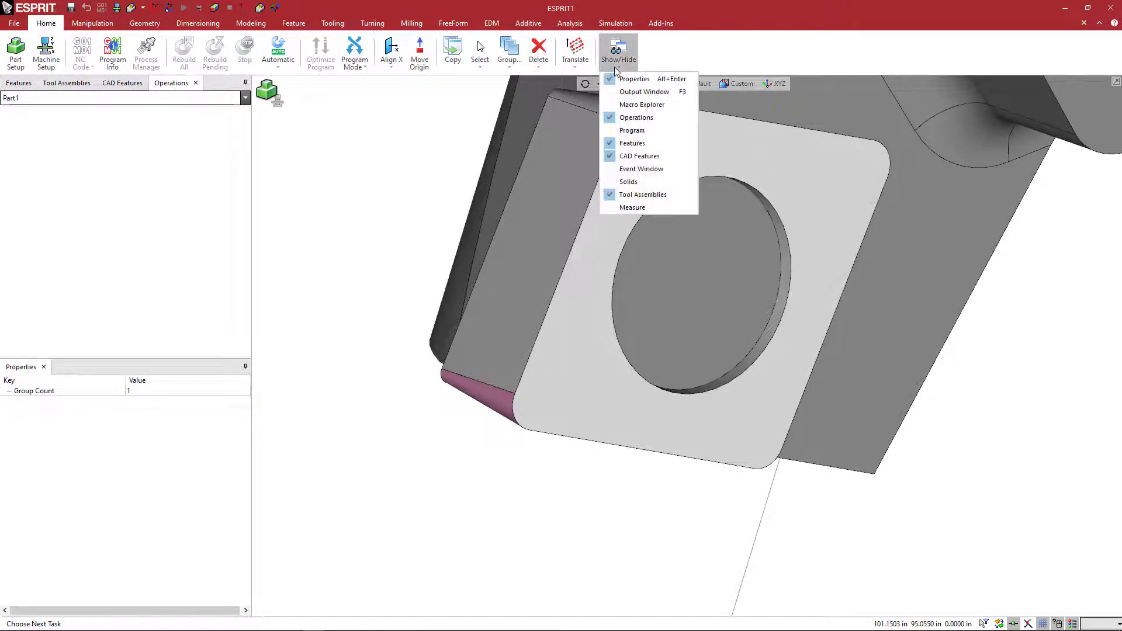
{"action": "left_click", "coordinate": [629, 183]}
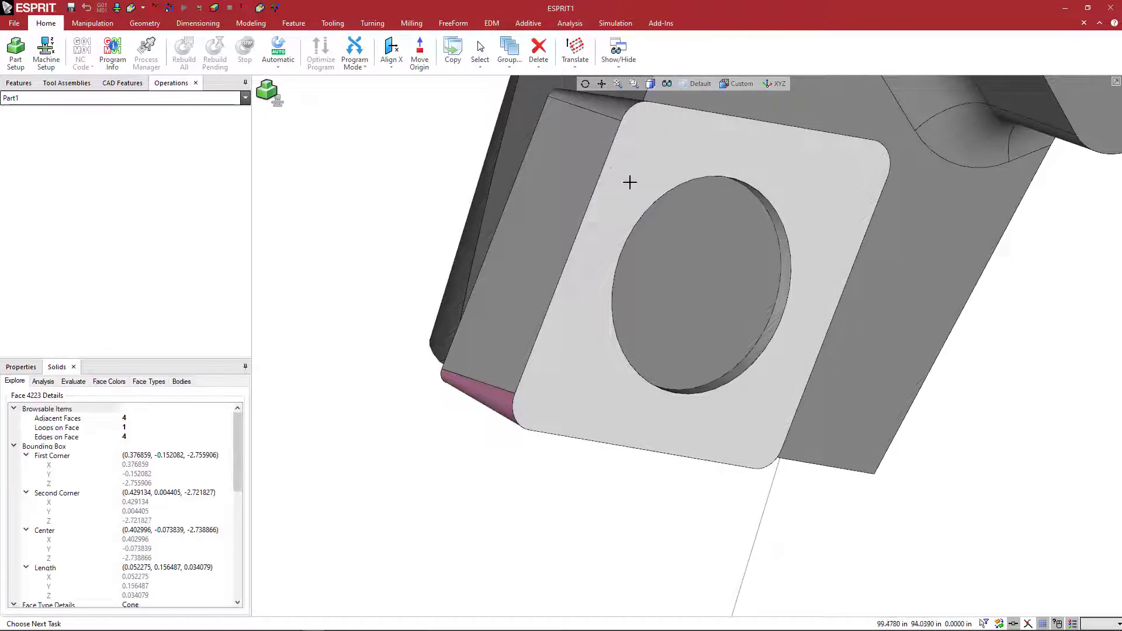
{"action": "double_click", "coordinate": [168, 438]}
{"action": "right_click", "coordinate": [168, 438]}
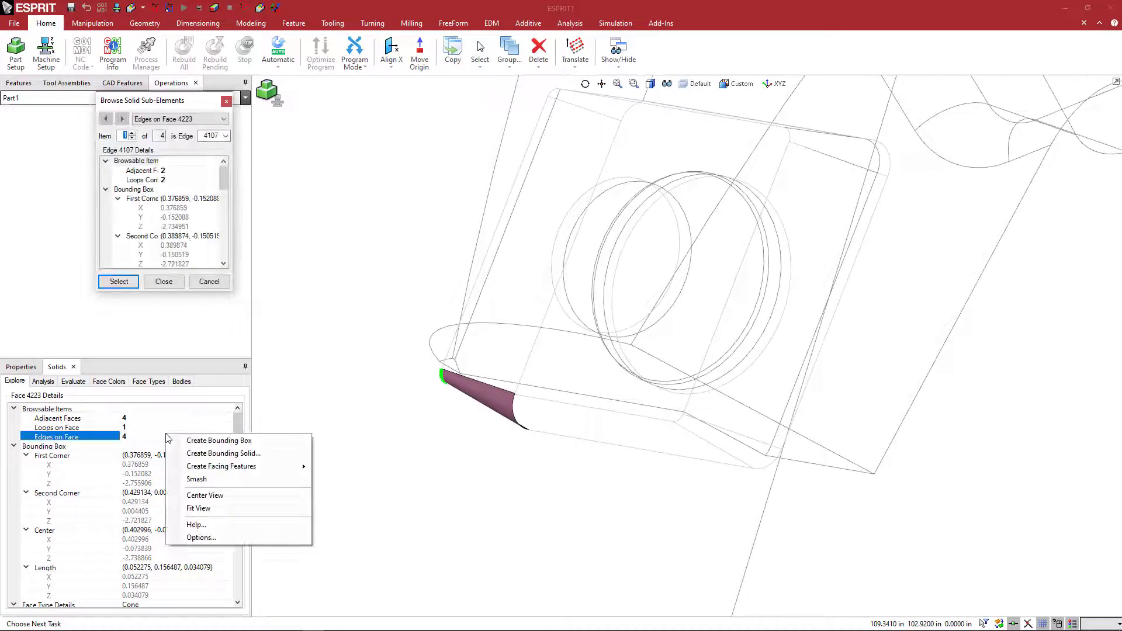
{"action": "left_click", "coordinate": [237, 441]}
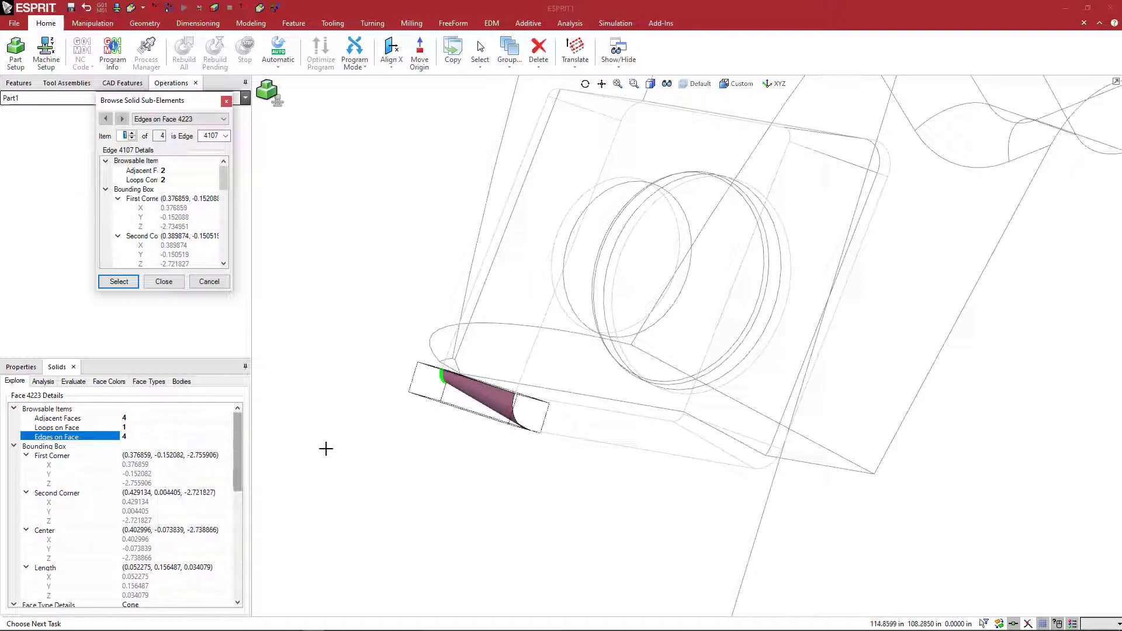
{"action": "mouse_move", "coordinate": [498, 436]}
{"action": "middle_mouse_down"}
{"action": "mouse_move", "coordinate": [533, 455]}
{"action": "mouse_move", "coordinate": [490, 465]}
{"action": "mouse_move", "coordinate": [619, 445]}
{"action": "mouse_move", "coordinate": [586, 441]}
{"action": "middle_mouse_up"}
{"action": "scroll", "coordinate": [459, 429], "scroll_direction": "up", "scroll_amount": 3}
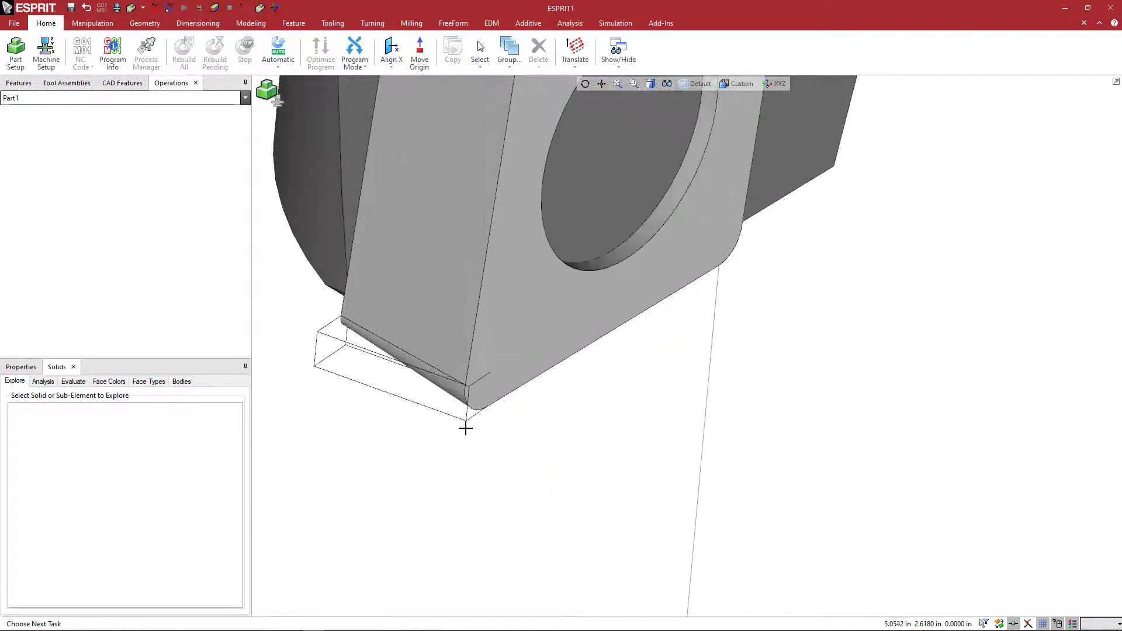
{"action": "scroll", "coordinate": [467, 438], "scroll_direction": "down", "scroll_amount": 3}
{"action": "mouse_move", "coordinate": [468, 463]}
{"action": "middle_mouse_down"}
{"action": "mouse_move", "coordinate": [458, 493]}
{"action": "mouse_move", "coordinate": [393, 496]}
{"action": "mouse_move", "coordinate": [468, 463]}
{"action": "mouse_move", "coordinate": [478, 444]}
{"action": "middle_mouse_up"}
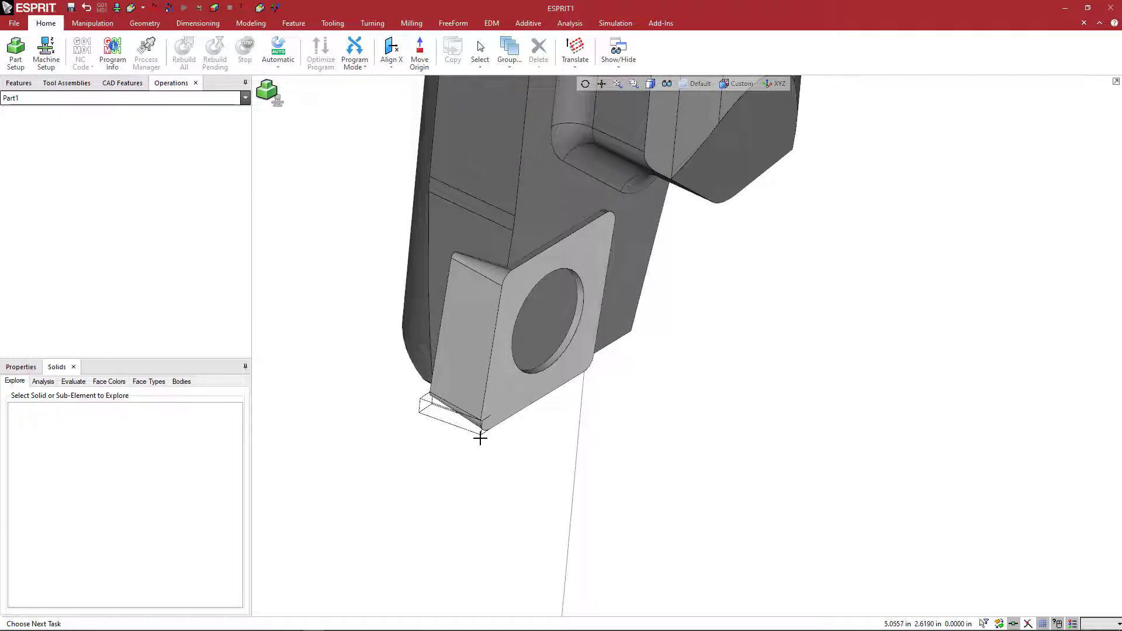
{"action": "scroll", "coordinate": [562, 418], "scroll_direction": "up", "scroll_amount": 3}
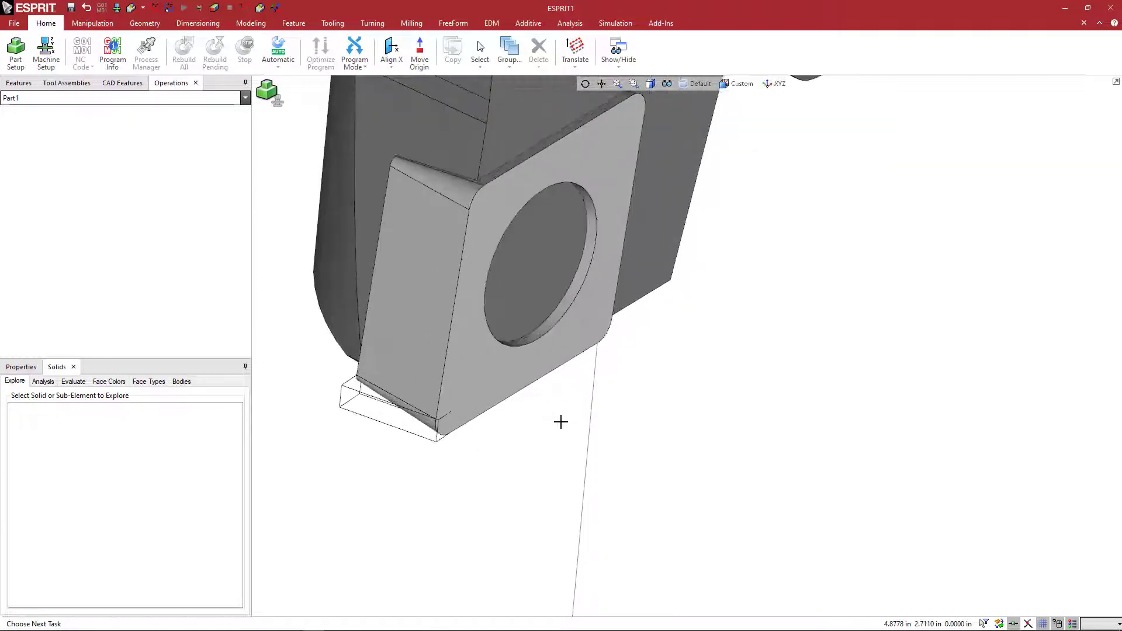
{"action": "scroll", "coordinate": [471, 437], "scroll_direction": "up", "scroll_amount": 2}
{"action": "scroll", "coordinate": [548, 438], "scroll_direction": "up", "scroll_amount": 6}
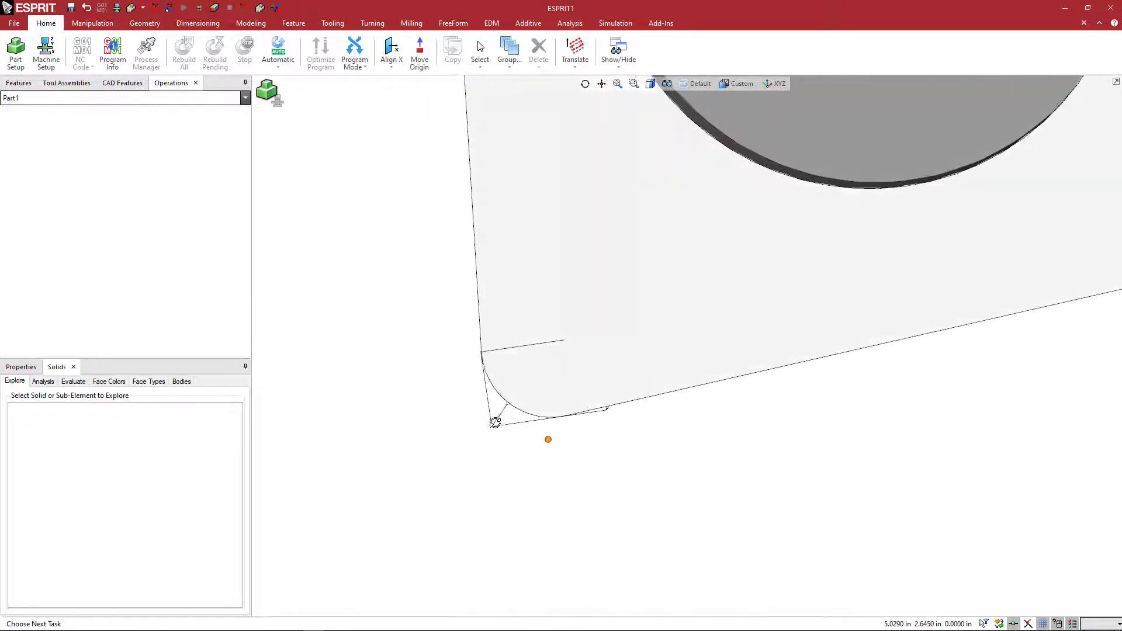
{"action": "middle_click_drag", "start_coordinate": [495, 423], "coordinate": [467, 423]}
{"action": "scroll", "coordinate": [496, 435], "scroll_direction": "down", "scroll_amount": 5}
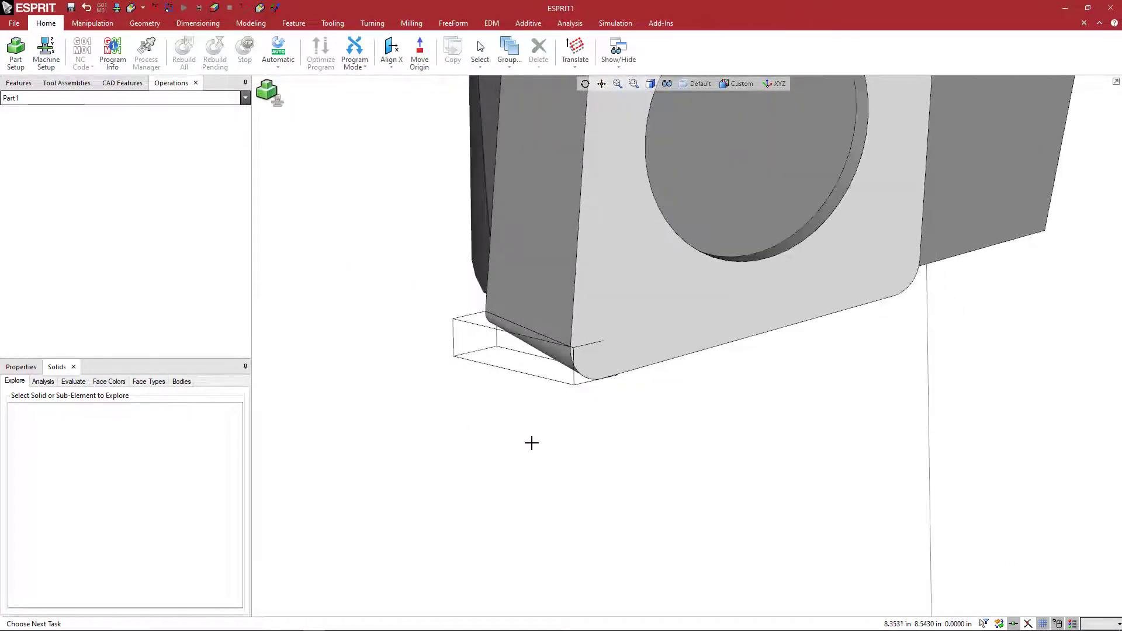
{"action": "middle_click_drag", "start_coordinate": [531, 441], "coordinate": [603, 421]}
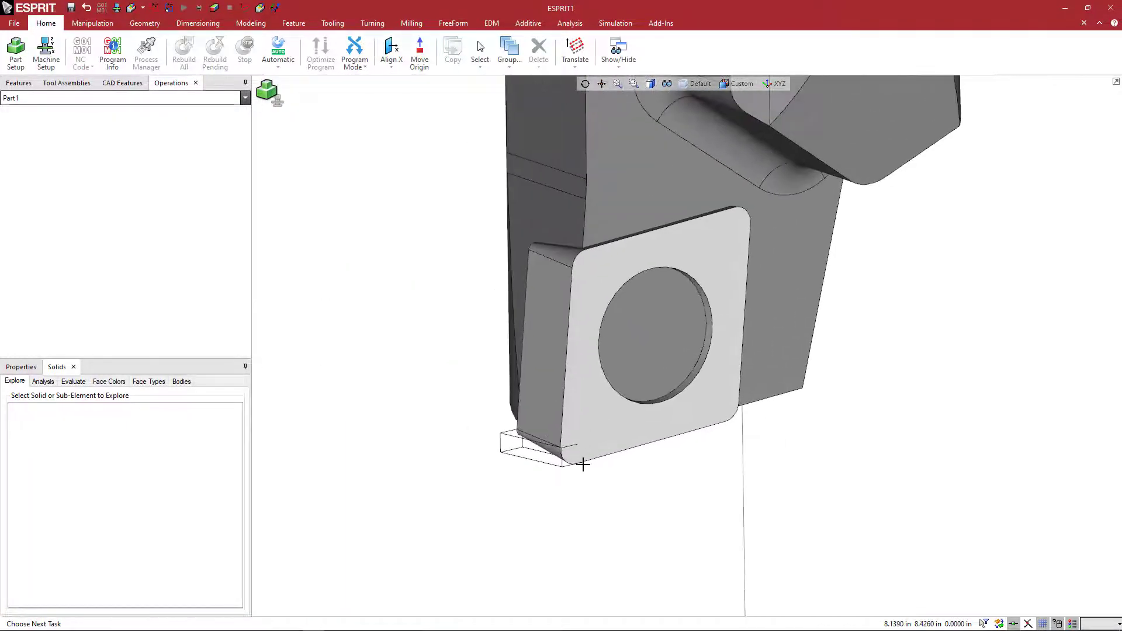
{"action": "middle_click_drag", "start_coordinate": [580, 464], "coordinate": [549, 457], "text": "shift"}
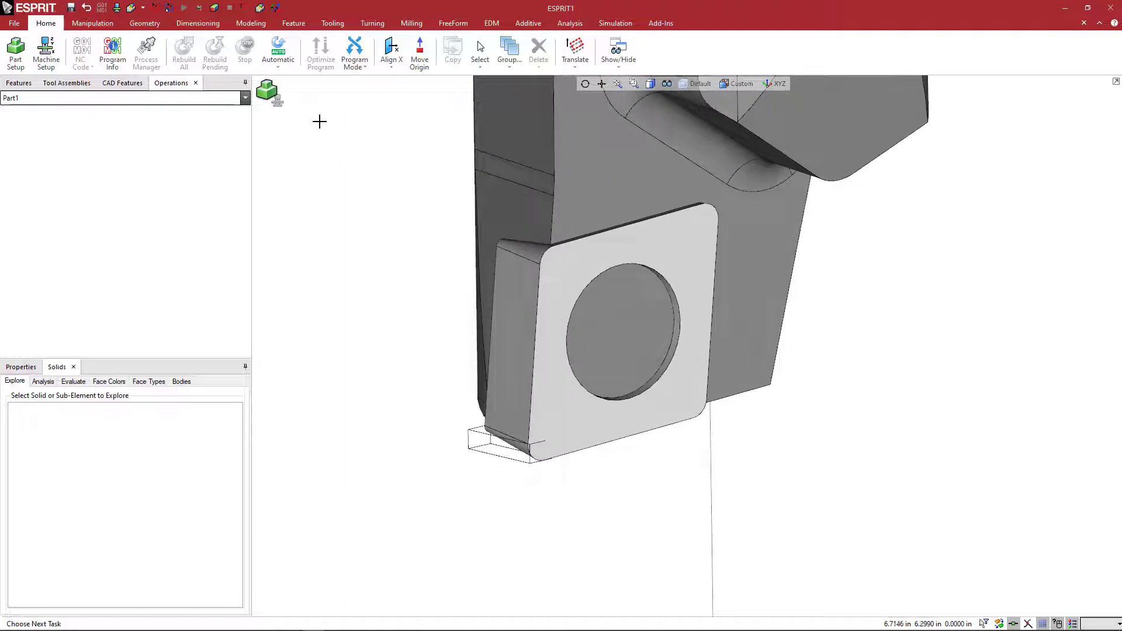
Start a Geometry rectangle at the insert's cutting corner, enter 0, then cancel it.
{"action": "left_click", "coordinate": [153, 23]}
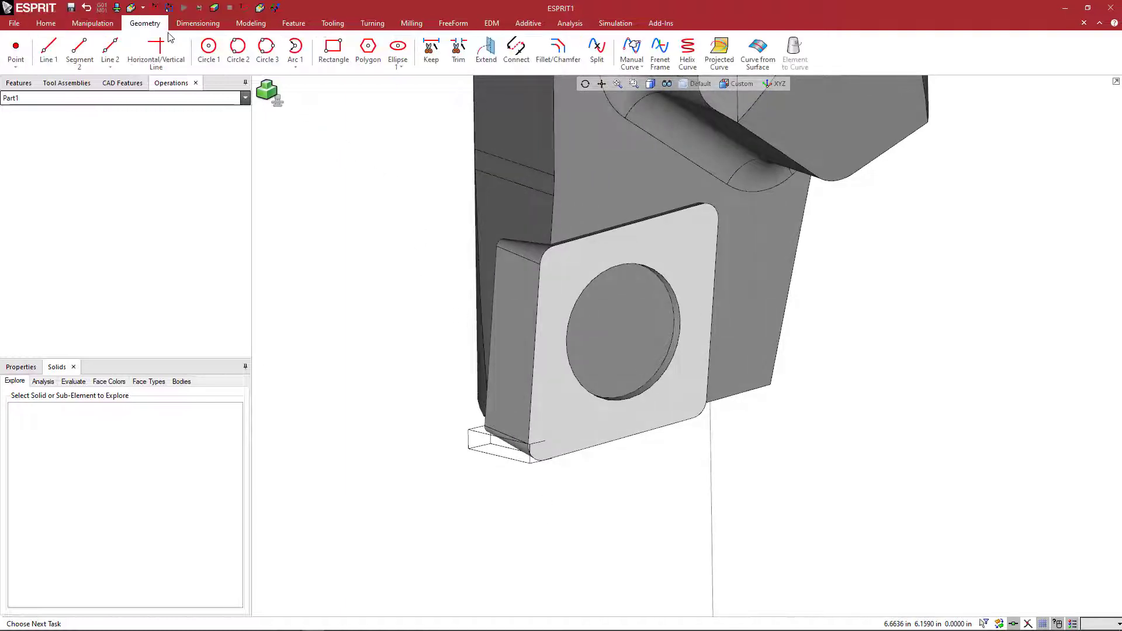
{"action": "left_click", "coordinate": [336, 54]}
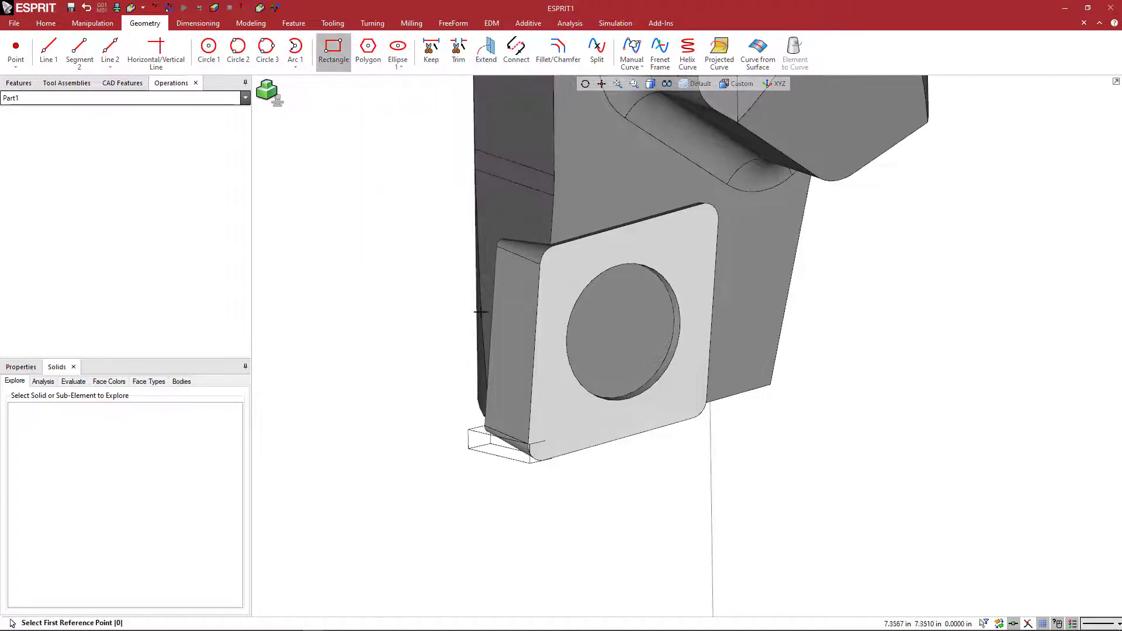
{"action": "left_click", "coordinate": [530, 465]}
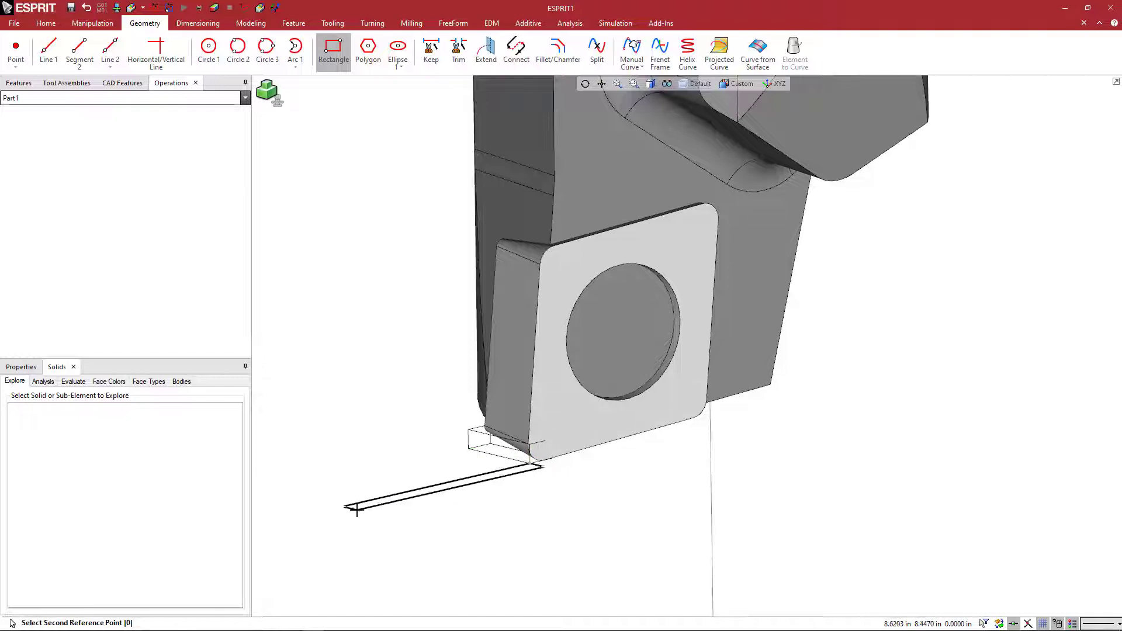
{"action": "type", "text": "0"}
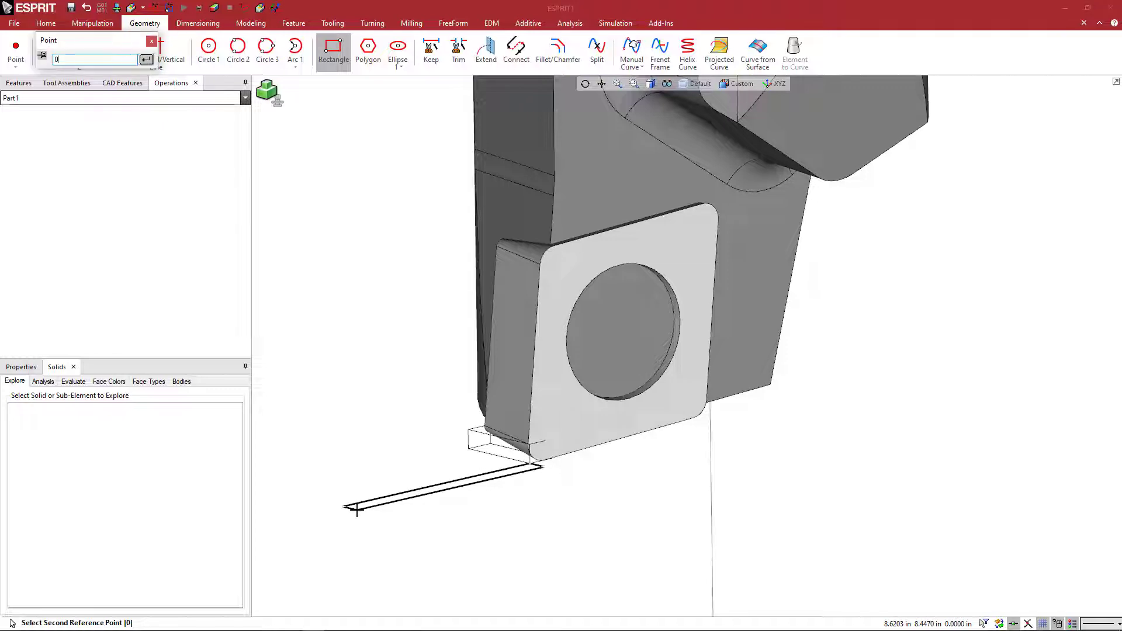
{"action": "key", "text": "Return"}
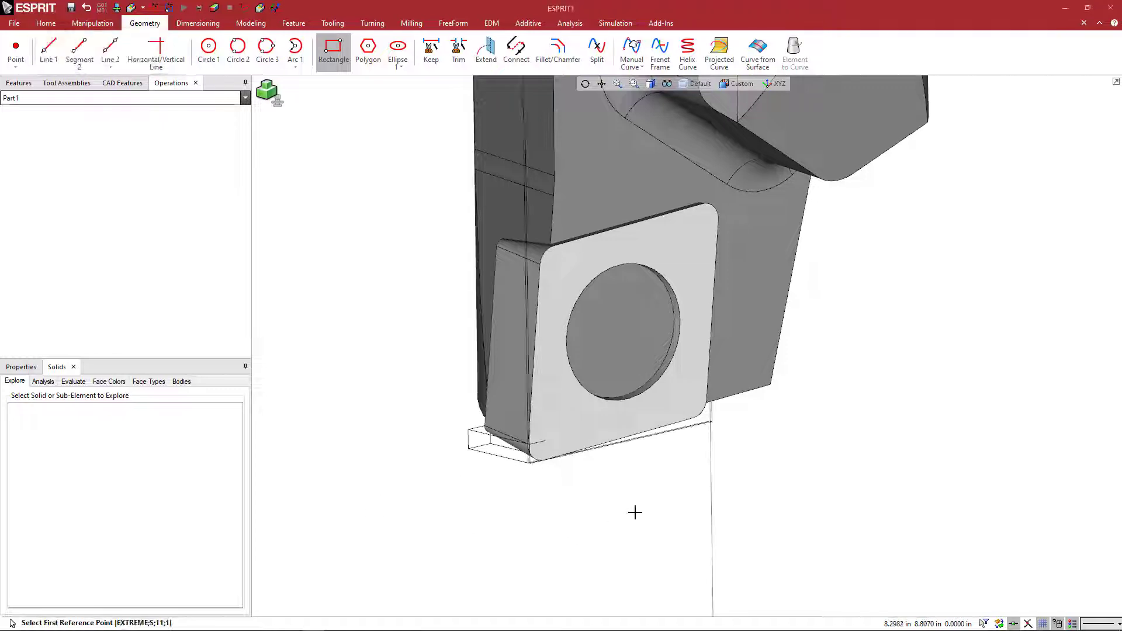
Pan and zoom in closely around the insert's lower cutting corner.
{"action": "scroll", "coordinate": [637, 513], "scroll_direction": "up", "scroll_amount": 5}
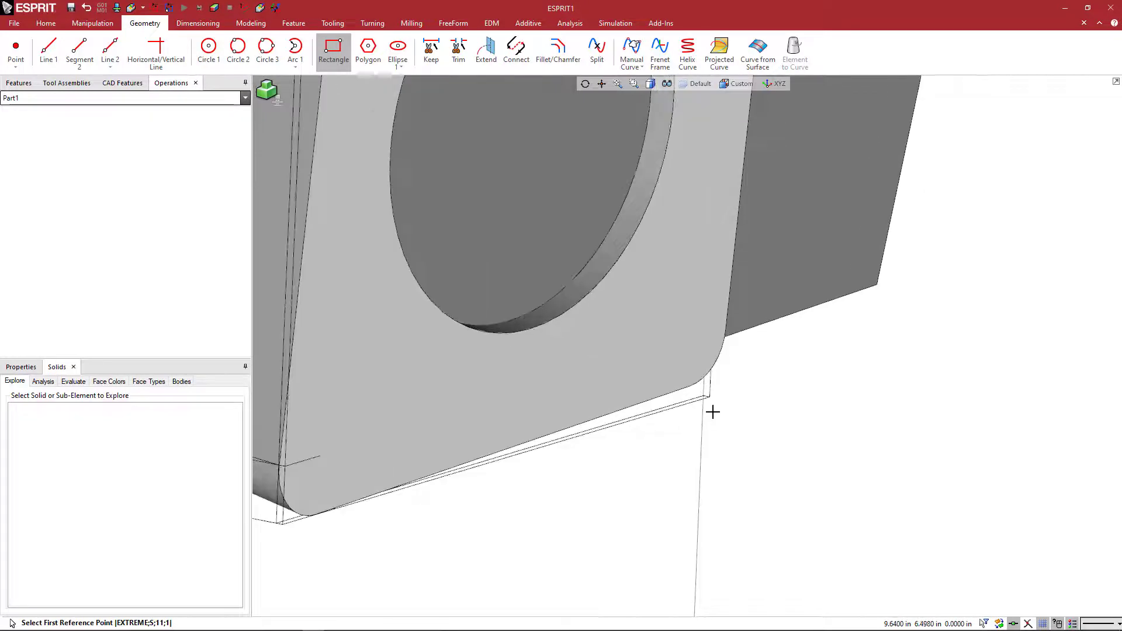
{"action": "middle_click_drag", "start_coordinate": [345, 546], "coordinate": [471, 463]}
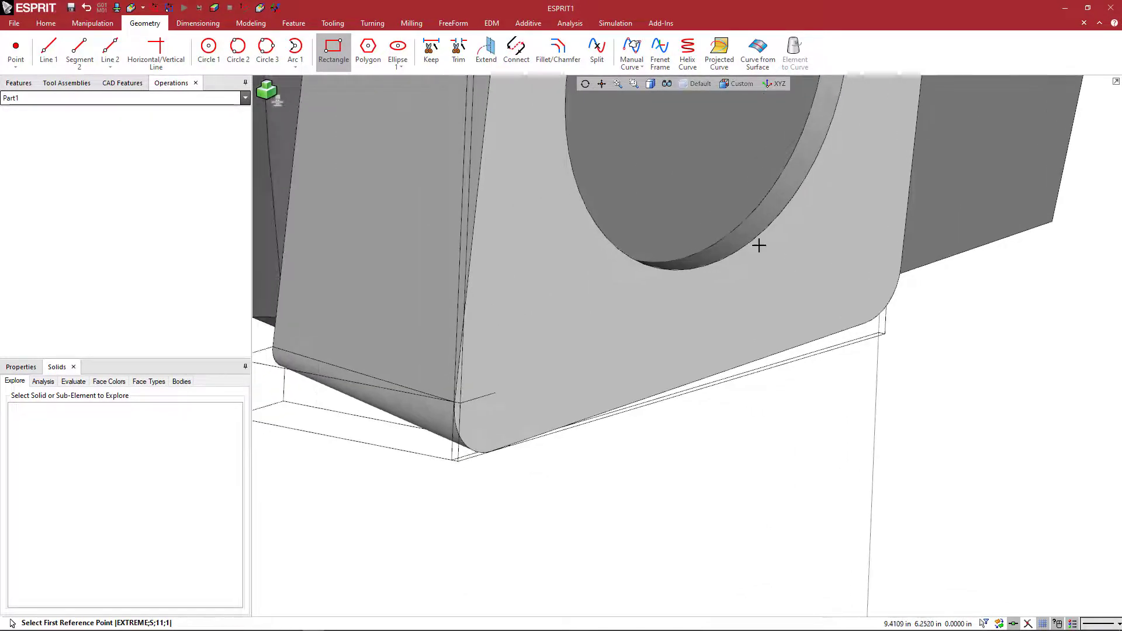
{"action": "scroll", "coordinate": [753, 279], "scroll_direction": "down", "scroll_amount": 10}
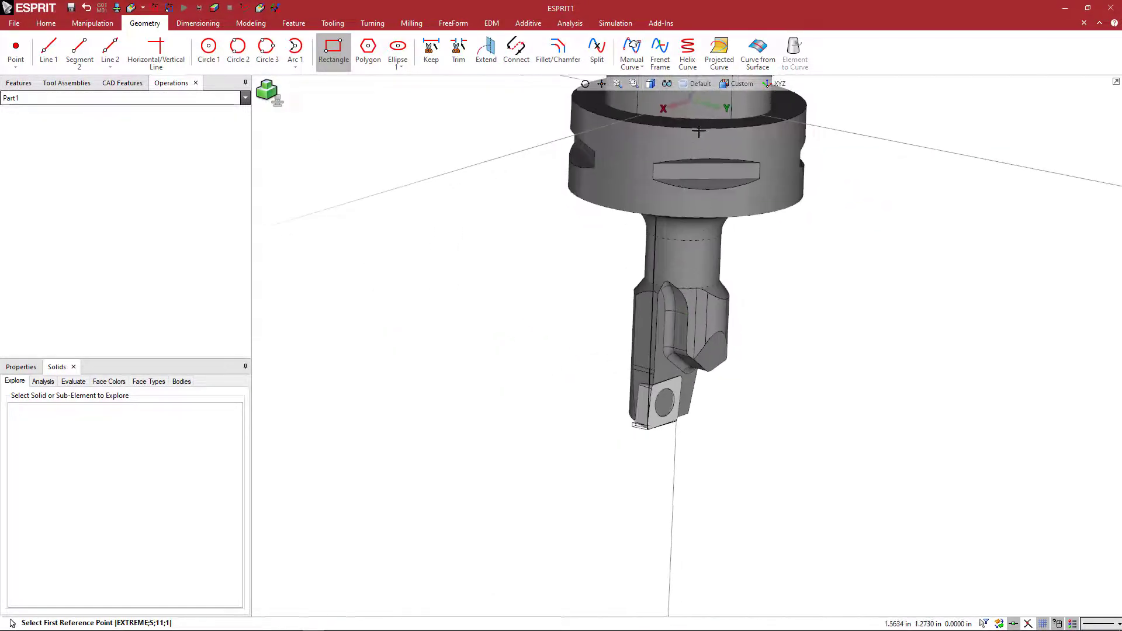
{"action": "scroll", "coordinate": [643, 393], "scroll_direction": "up", "scroll_amount": 10}
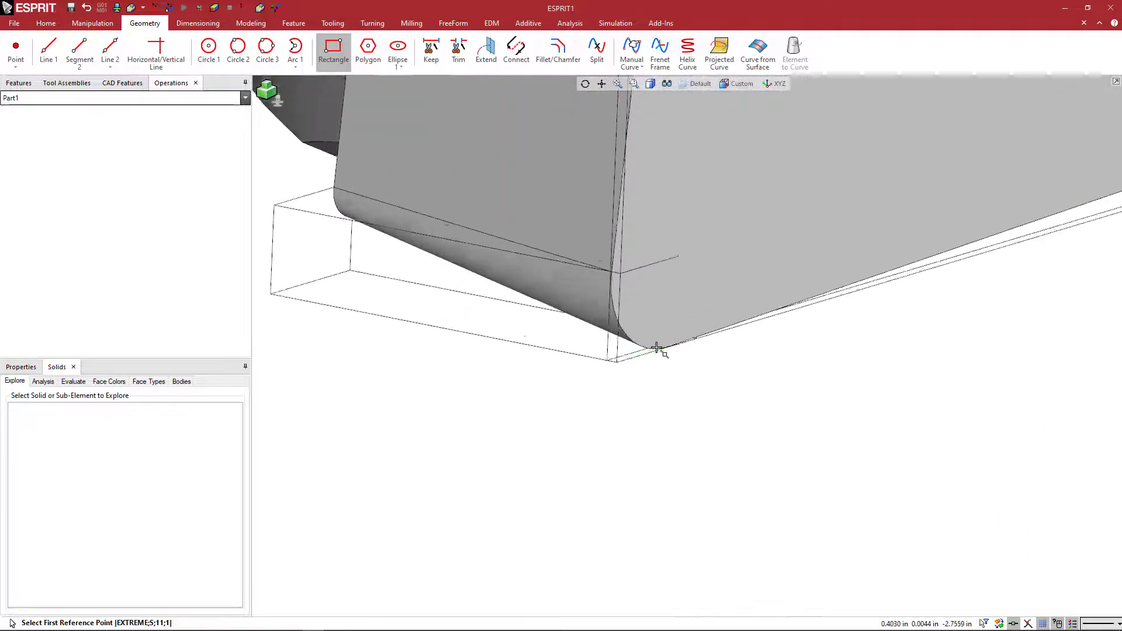
{"action": "scroll", "coordinate": [672, 378], "scroll_direction": "up", "scroll_amount": 2}
{"action": "scroll", "coordinate": [630, 404], "scroll_direction": "up", "scroll_amount": 1}
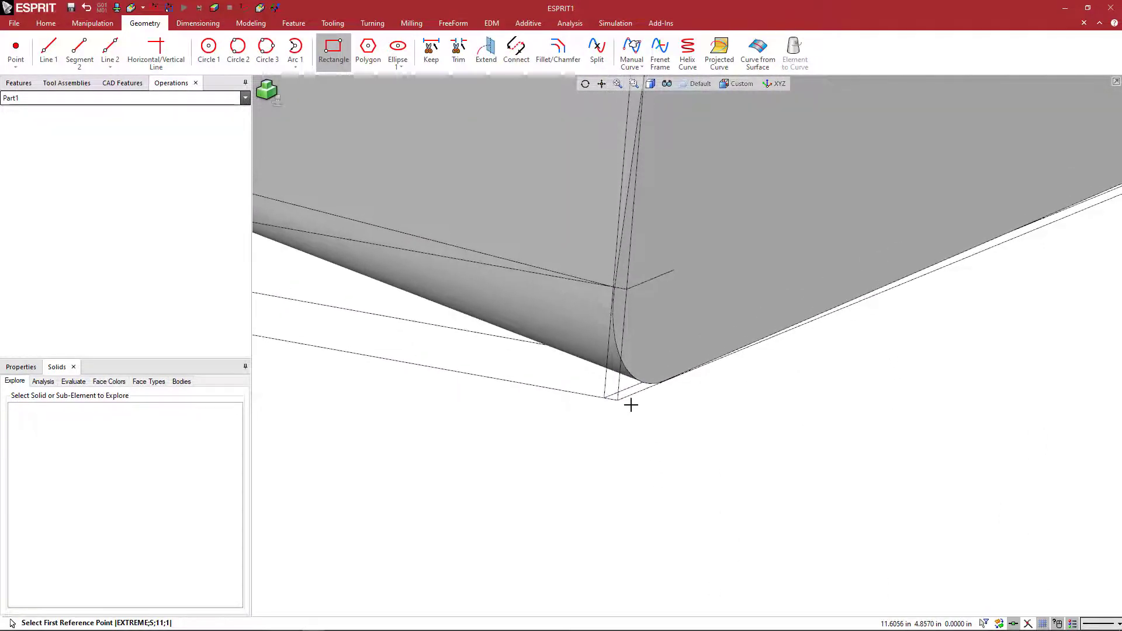
{"action": "scroll", "coordinate": [674, 418], "scroll_direction": "down", "scroll_amount": 5}
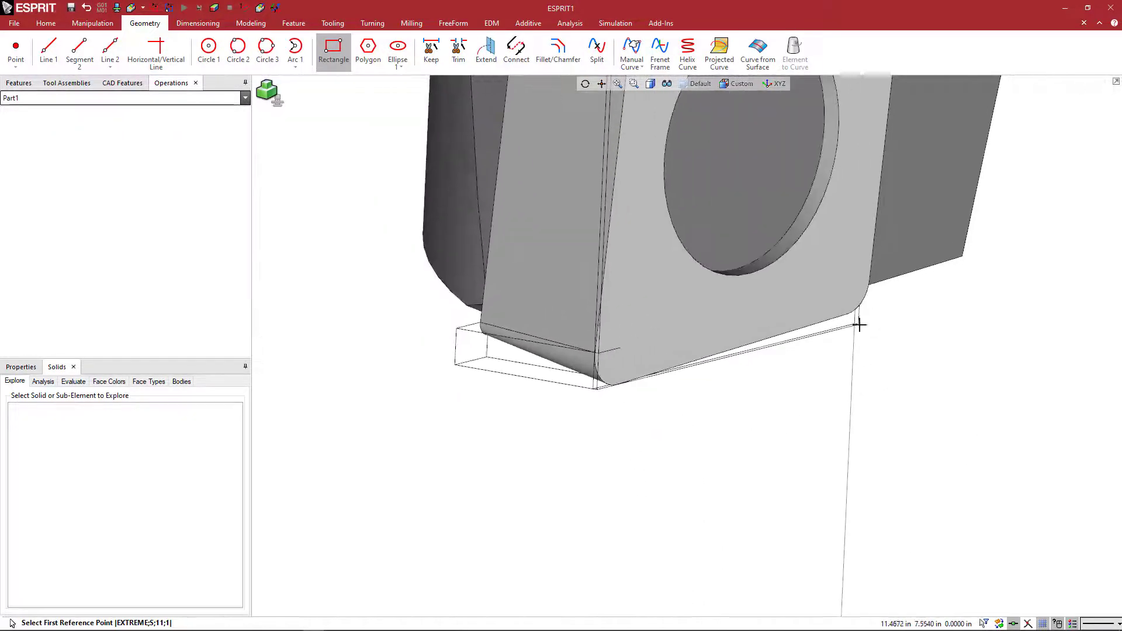
{"action": "scroll", "coordinate": [857, 332], "scroll_direction": "up", "scroll_amount": 2}
{"action": "scroll", "coordinate": [690, 424], "scroll_direction": "down", "scroll_amount": 3}
{"action": "scroll", "coordinate": [525, 441], "scroll_direction": "up", "scroll_amount": 2}
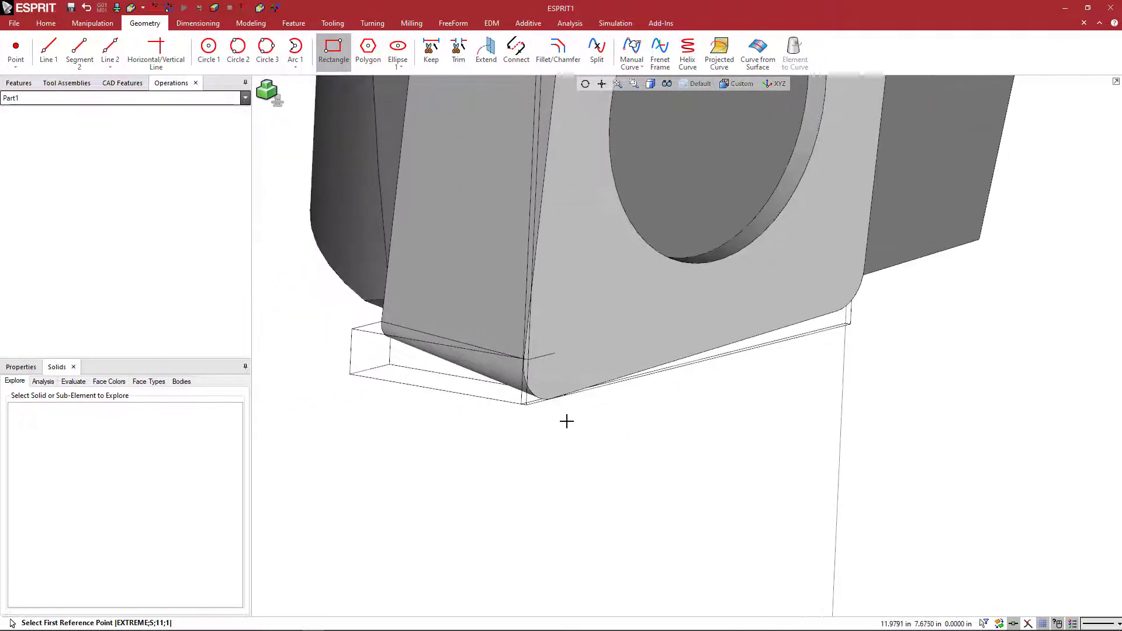
{"action": "scroll", "coordinate": [557, 417], "scroll_direction": "up", "scroll_amount": 2}
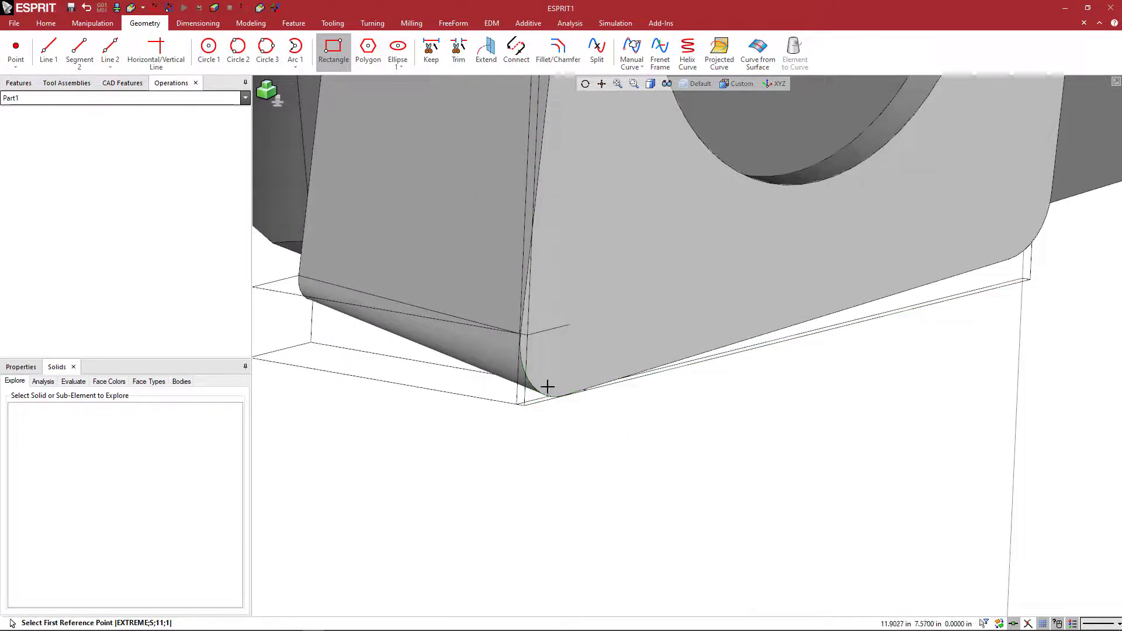
{"action": "scroll", "coordinate": [514, 398], "scroll_direction": "up", "scroll_amount": 2}
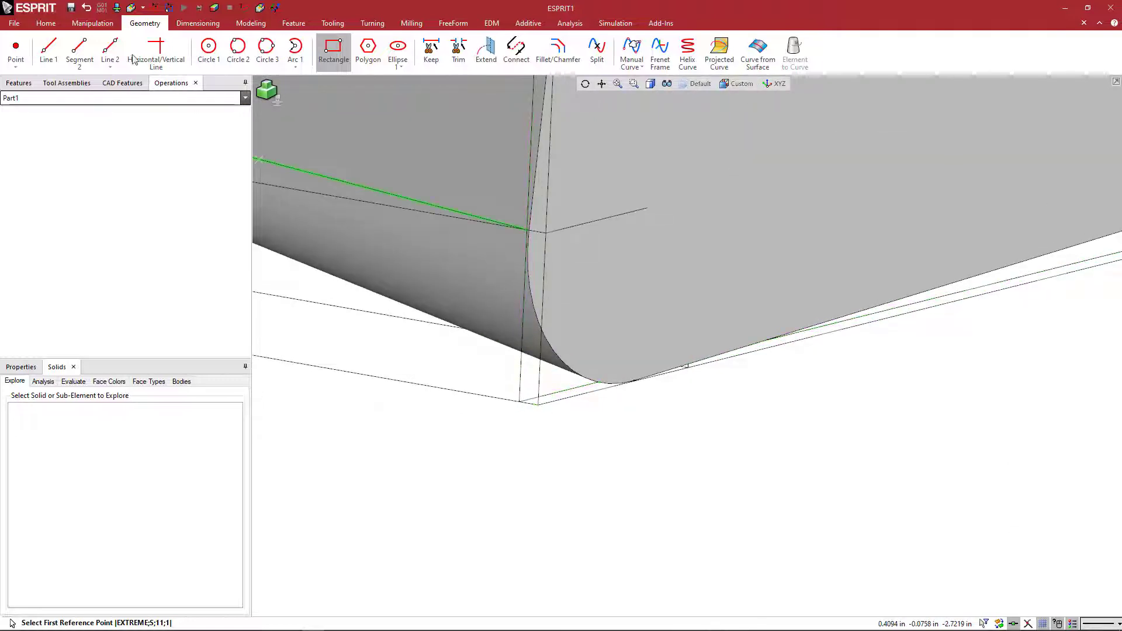
Translate the coordinate origin to the insert's cutting corner.
{"action": "left_click", "coordinate": [46, 25]}
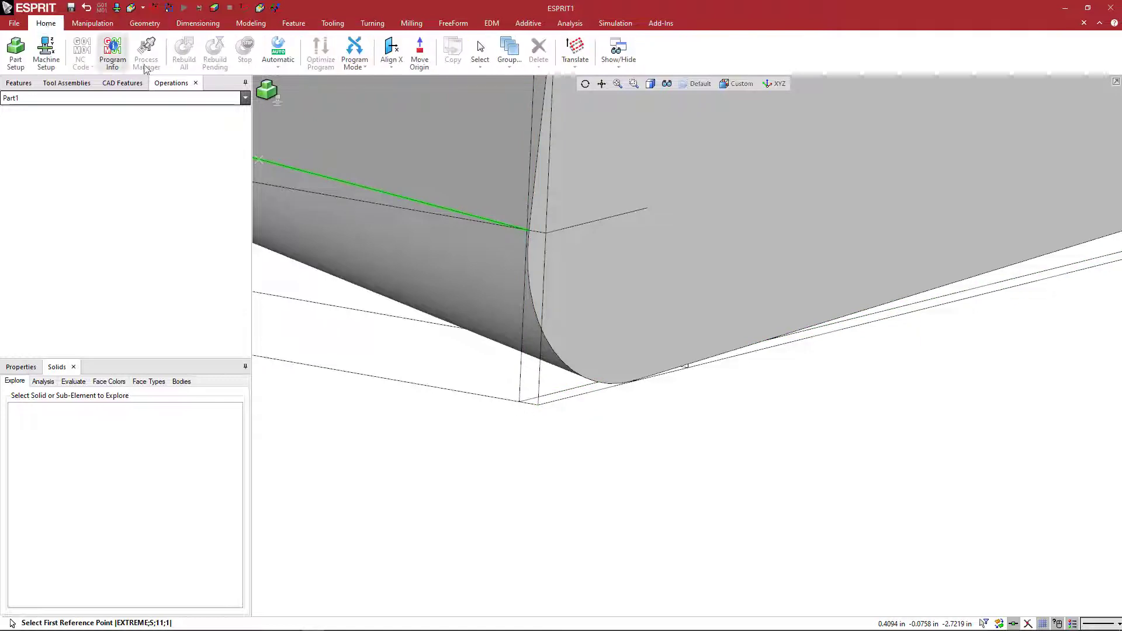
{"action": "left_click", "coordinate": [584, 52]}
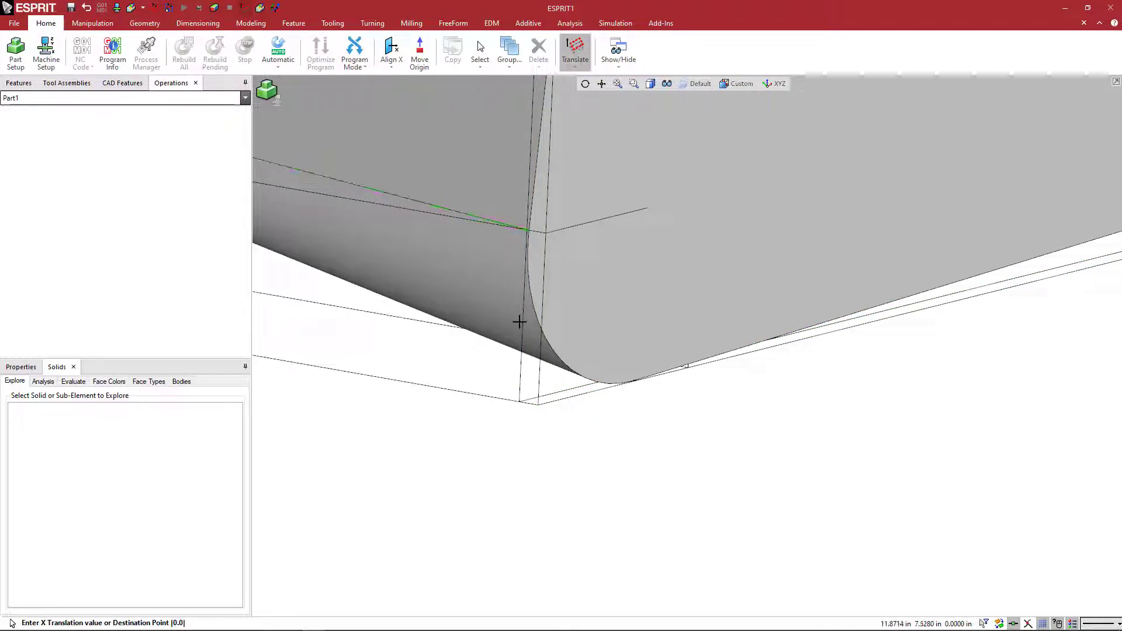
{"action": "left_click", "coordinate": [520, 402]}
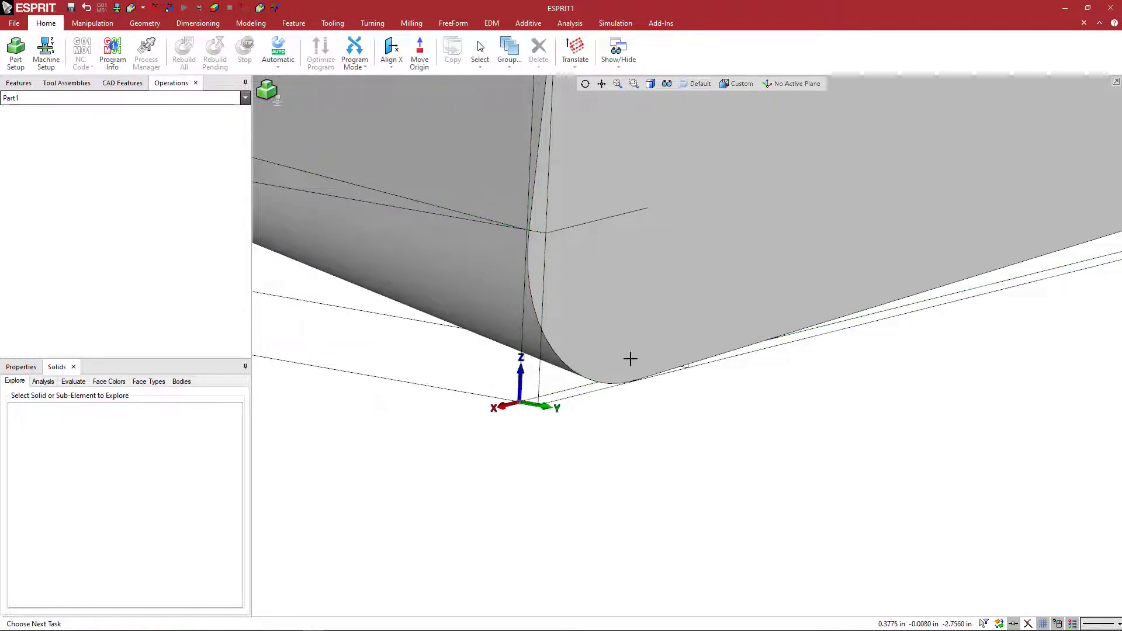
{"action": "scroll", "coordinate": [629, 358], "scroll_direction": "down", "scroll_amount": 3}
{"action": "scroll", "coordinate": [651, 383], "scroll_direction": "up", "scroll_amount": 5}
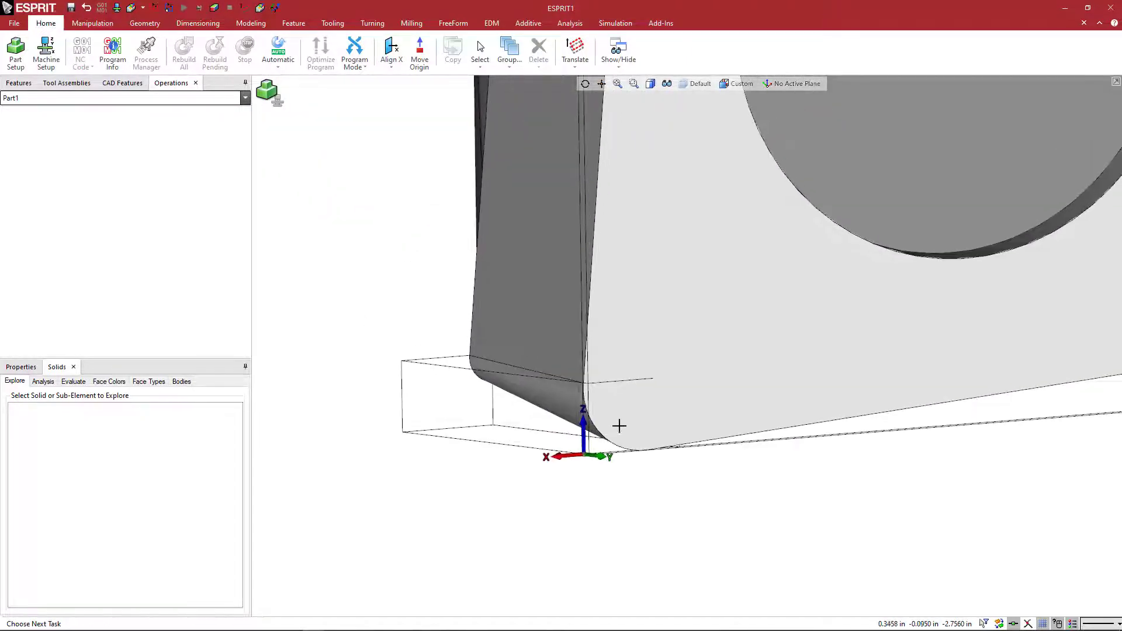
Rename the new work plane Plane 1 to TA_1 and make it the active plane.
{"action": "left_click", "coordinate": [792, 84]}
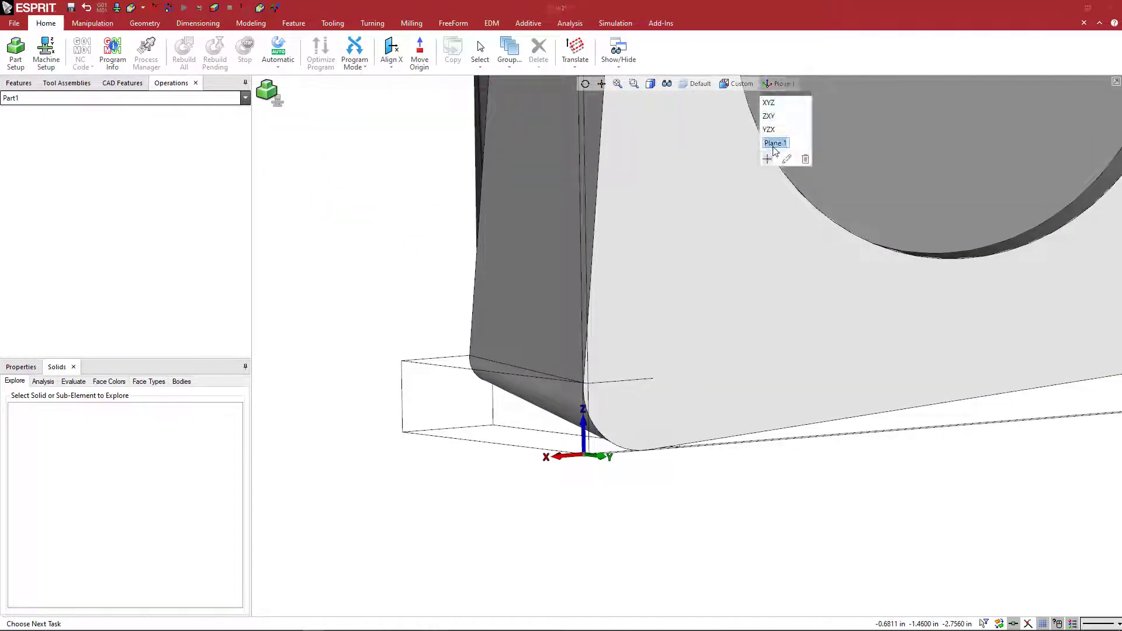
{"action": "type", "text": "TA_1"}
{"action": "key", "text": "Return"}
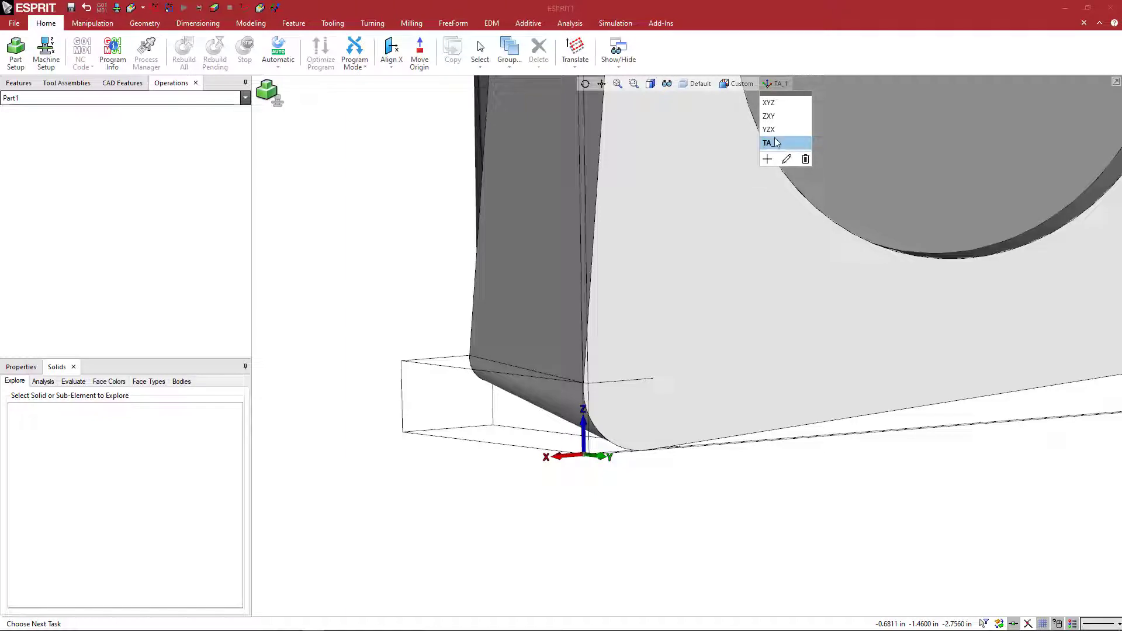
{"action": "middle_click_drag", "start_coordinate": [633, 458], "coordinate": [643, 442]}
{"action": "scroll", "coordinate": [643, 443], "scroll_direction": "down", "scroll_amount": 6}
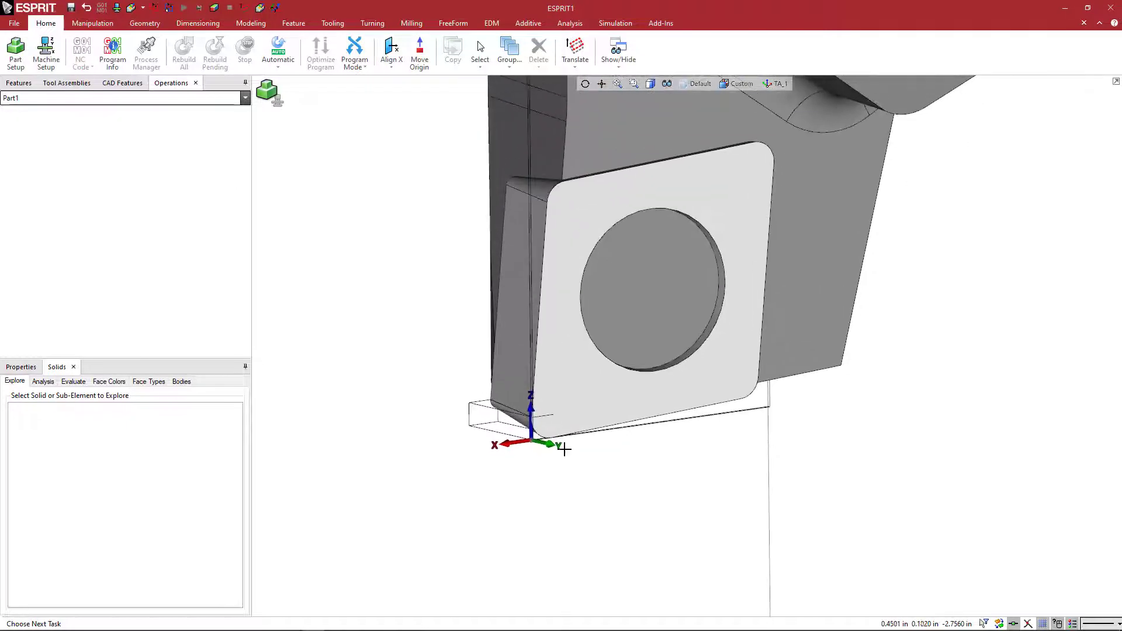
Pick the insert's front face and orbit to inspect the insert and holder.
{"action": "left_click", "coordinate": [572, 404]}
{"action": "left_click", "coordinate": [572, 403]}
{"action": "mouse_move", "coordinate": [702, 345]}
{"action": "middle_mouse_down"}
{"action": "mouse_move", "coordinate": [748, 343]}
{"action": "mouse_move", "coordinate": [706, 345]}
{"action": "middle_mouse_up"}
{"action": "middle_click_drag", "start_coordinate": [676, 311], "coordinate": [601, 383]}
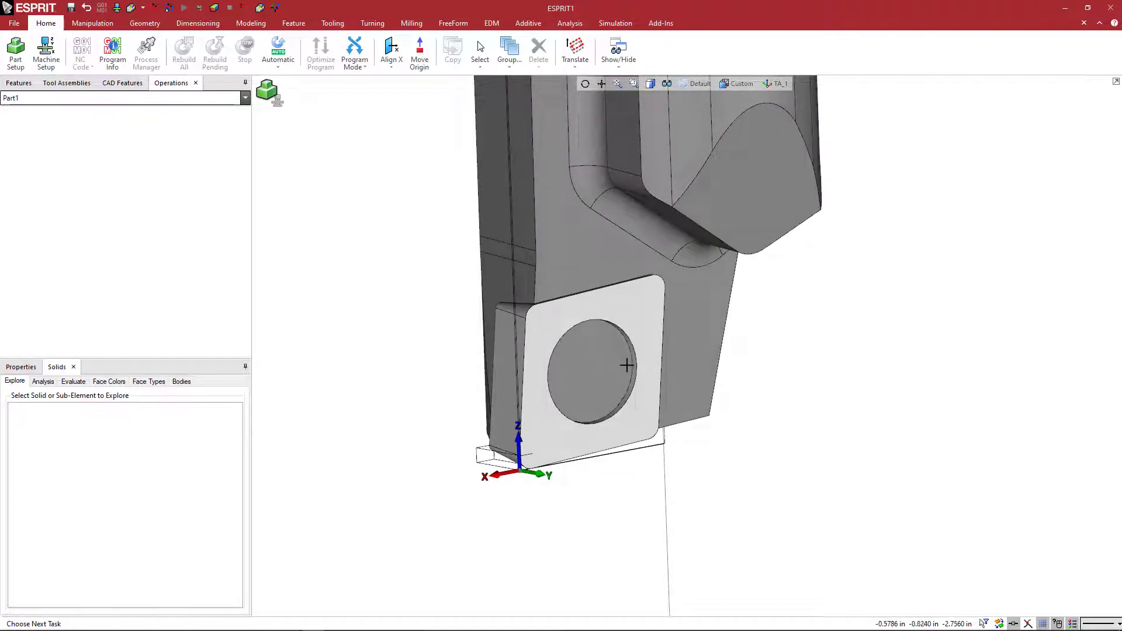
Translate the coordinate axes to the centre of the insert's screw hole.
{"action": "left_click", "coordinate": [575, 51]}
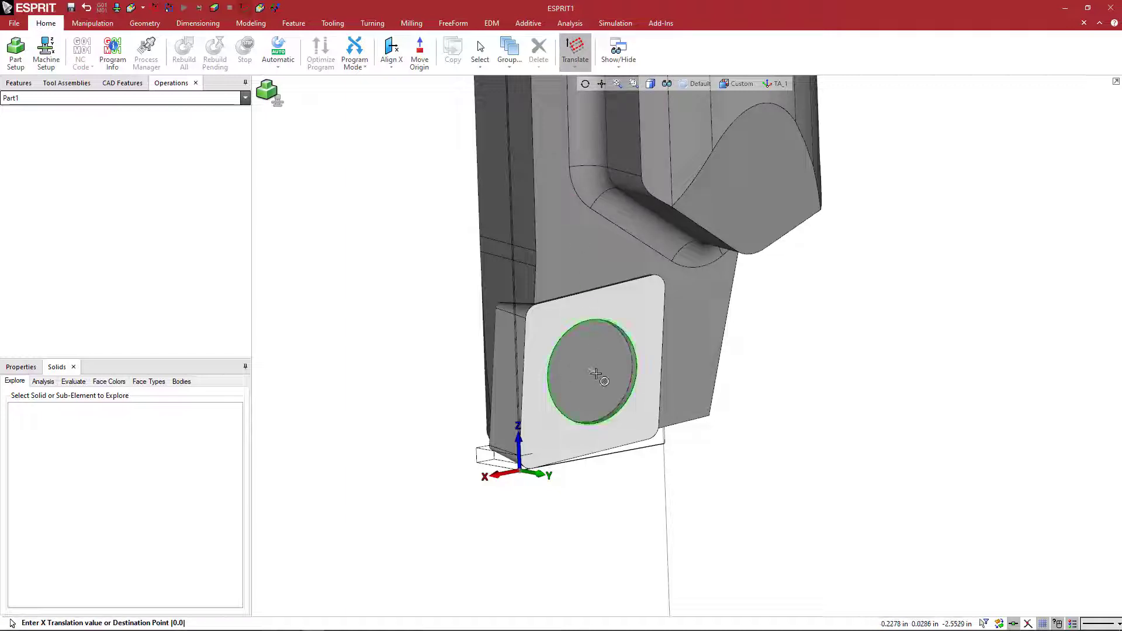
{"action": "middle_click_drag", "start_coordinate": [592, 379], "coordinate": [611, 375]}
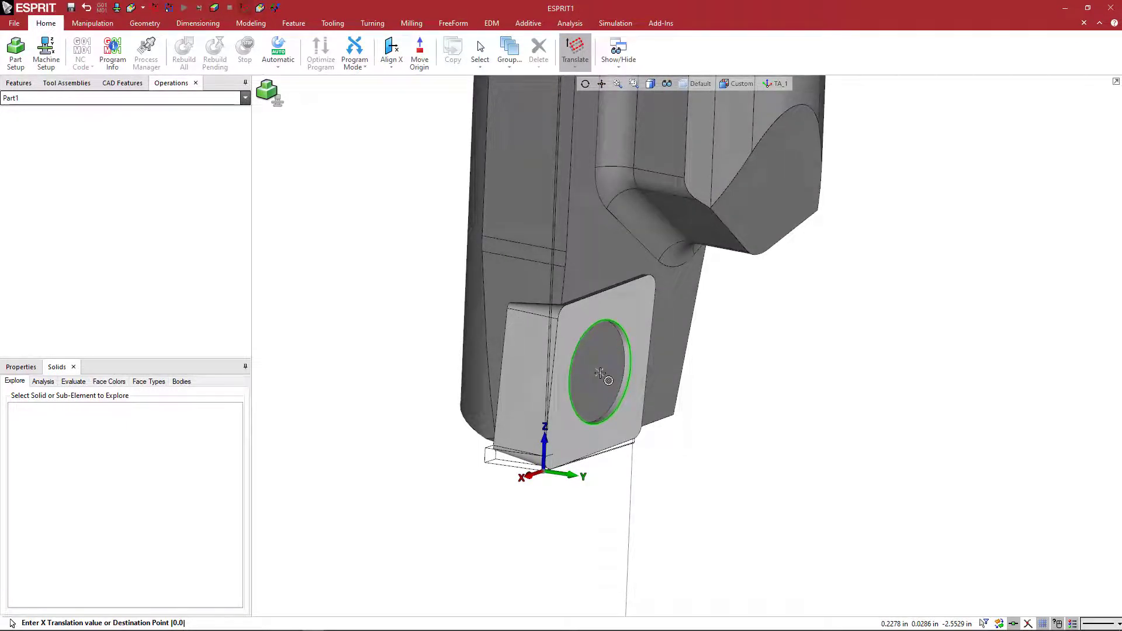
{"action": "left_click", "coordinate": [601, 373]}
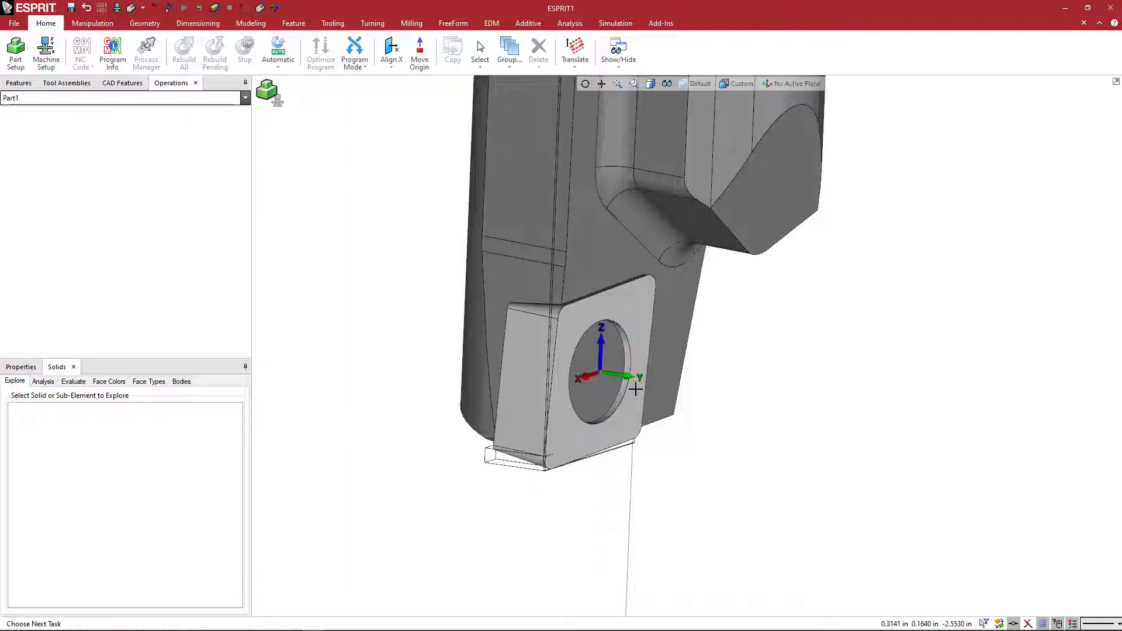
{"action": "middle_click_drag", "start_coordinate": [636, 393], "coordinate": [660, 412]}
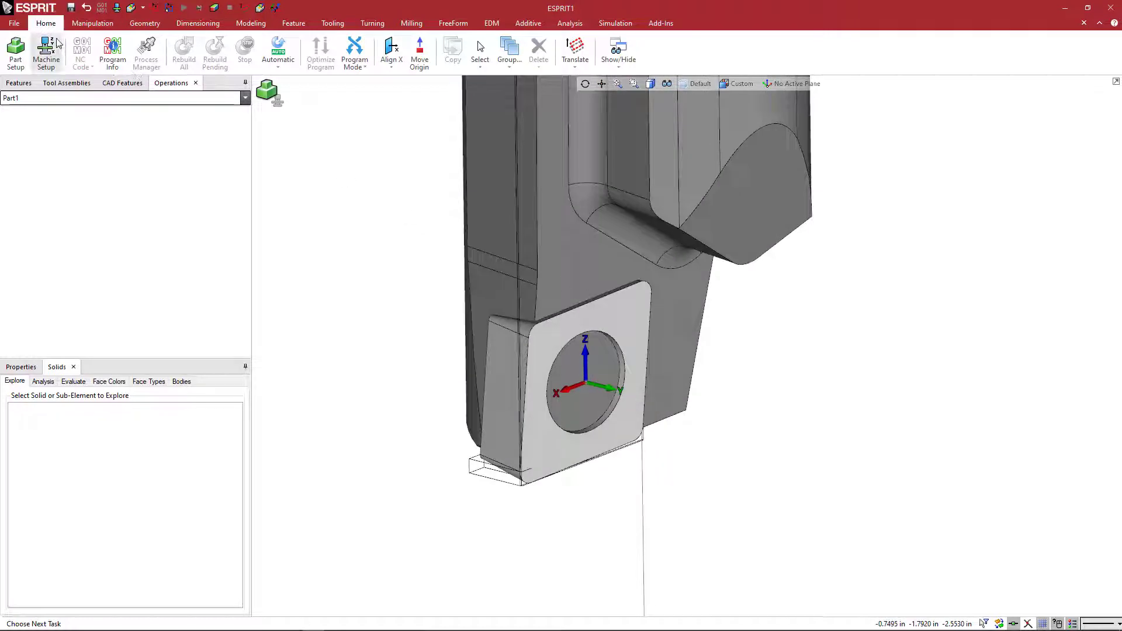
Start a Cartesian/Center point from the Geometry tools.
{"action": "left_click", "coordinate": [136, 25]}
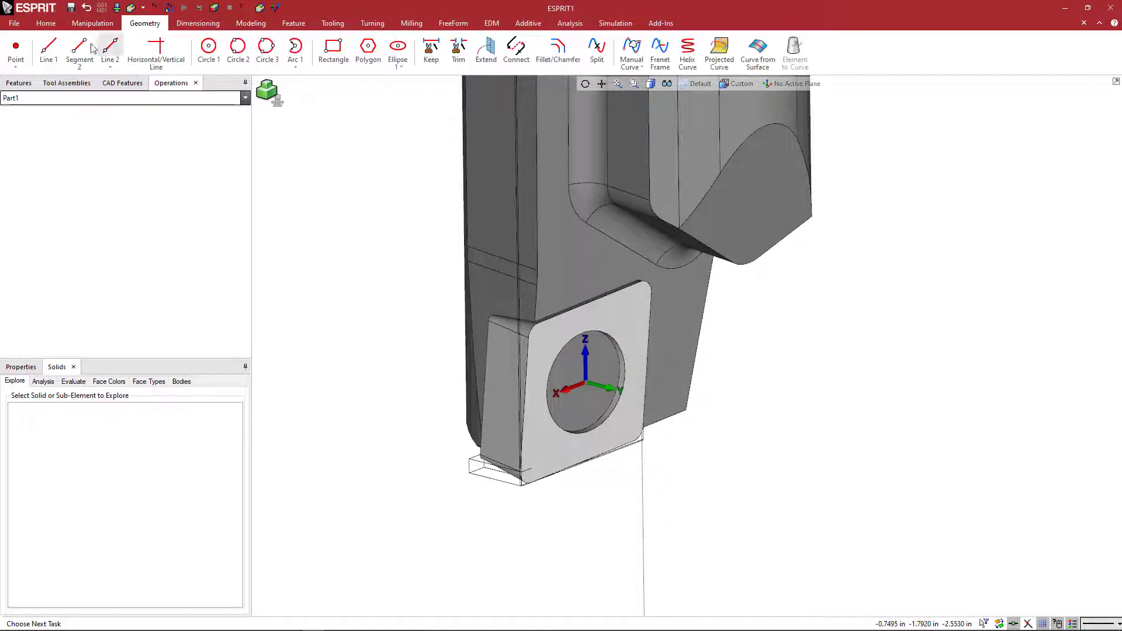
{"action": "left_click", "coordinate": [16, 52]}
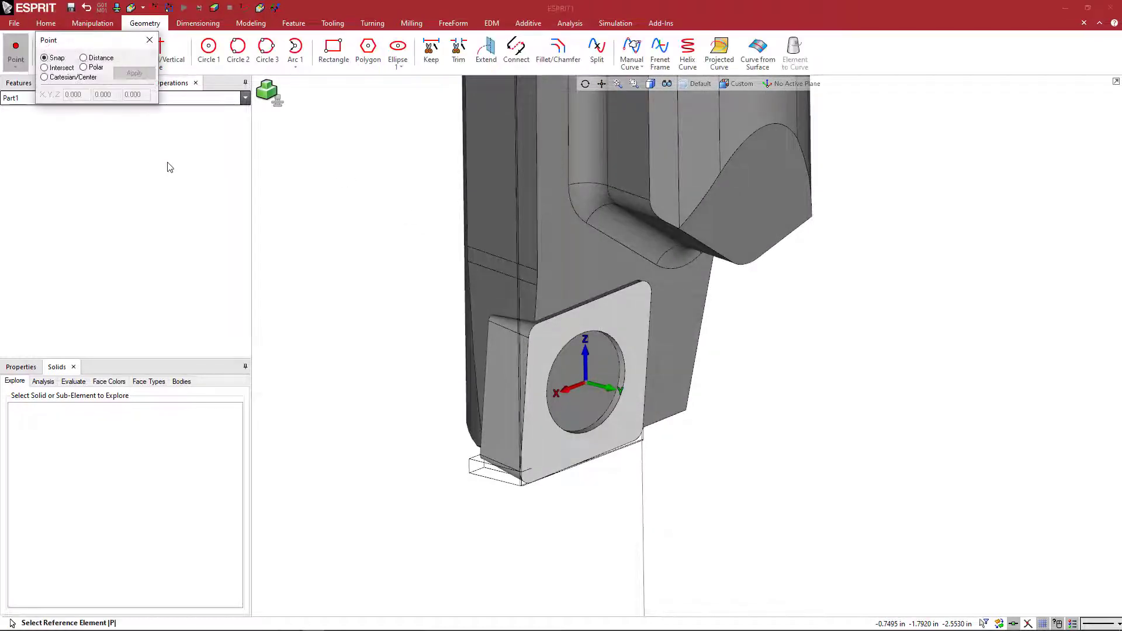
{"action": "left_click", "coordinate": [66, 81]}
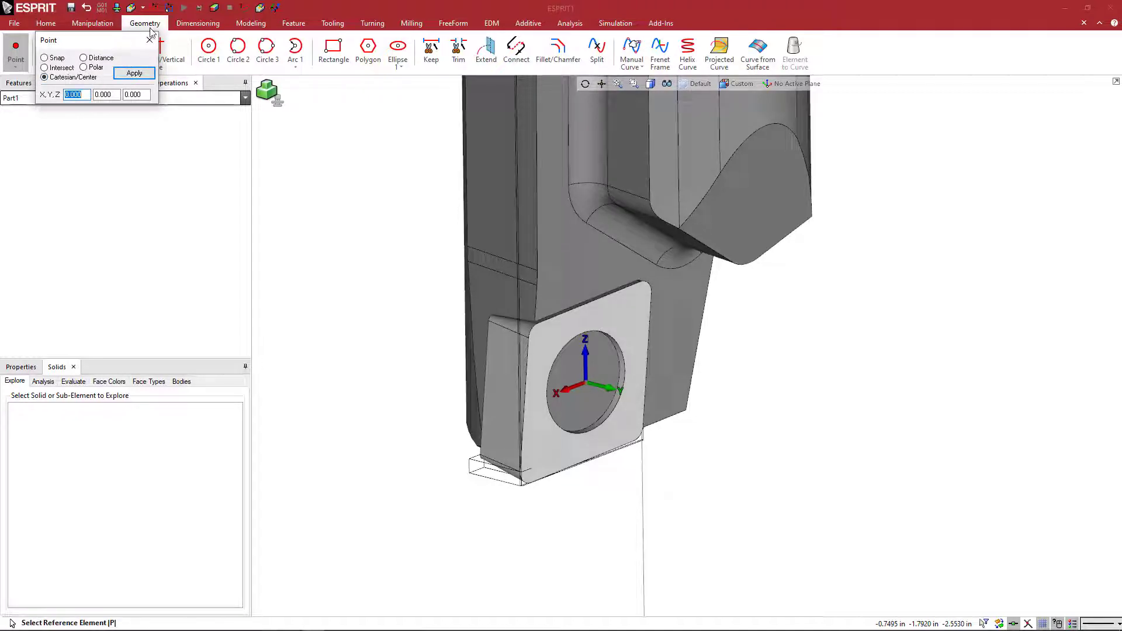
Start a rectangle with its first corner at the screw-hole centre.
{"action": "left_click", "coordinate": [333, 51]}
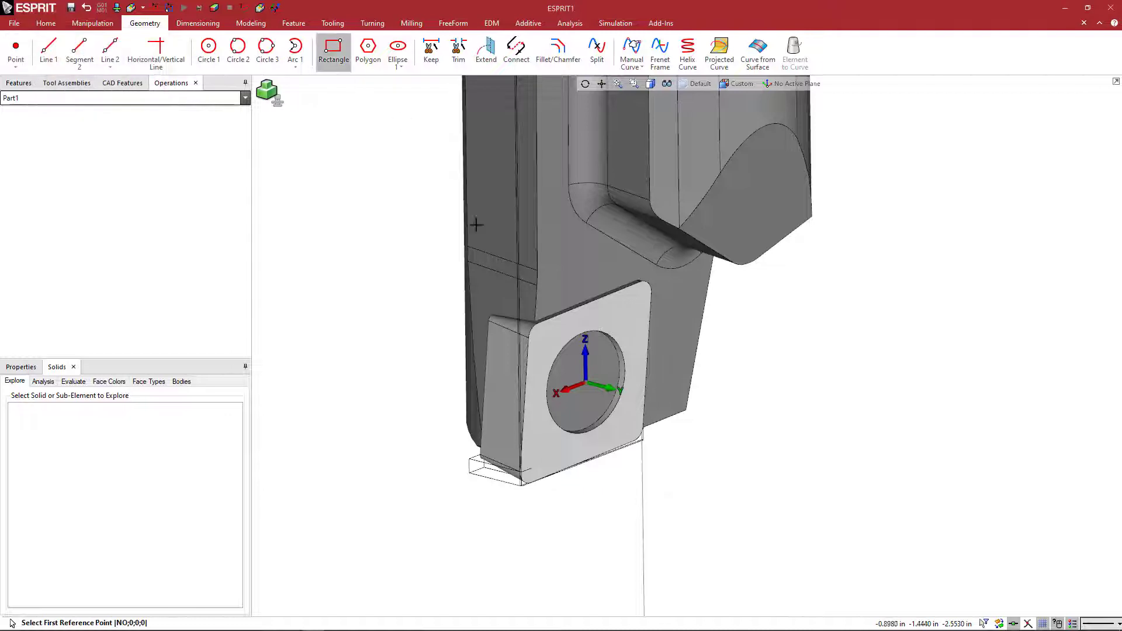
{"action": "left_click", "coordinate": [588, 382]}
{"action": "scroll", "coordinate": [689, 341], "scroll_direction": "up", "scroll_amount": 3}
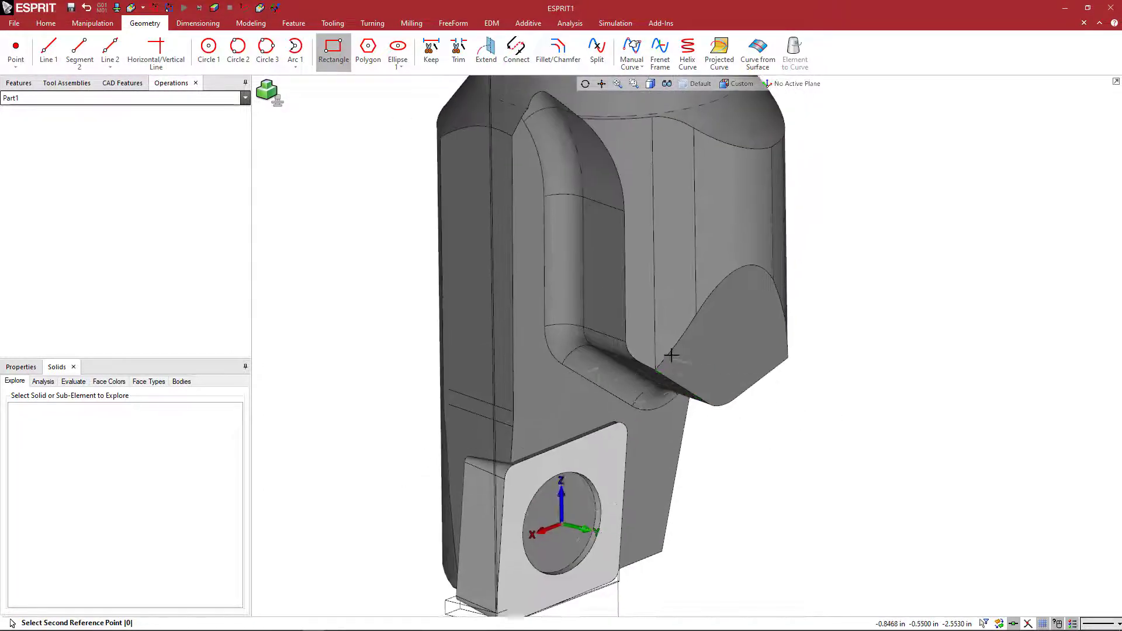
{"action": "scroll", "coordinate": [671, 354], "scroll_direction": "down", "scroll_amount": 5}
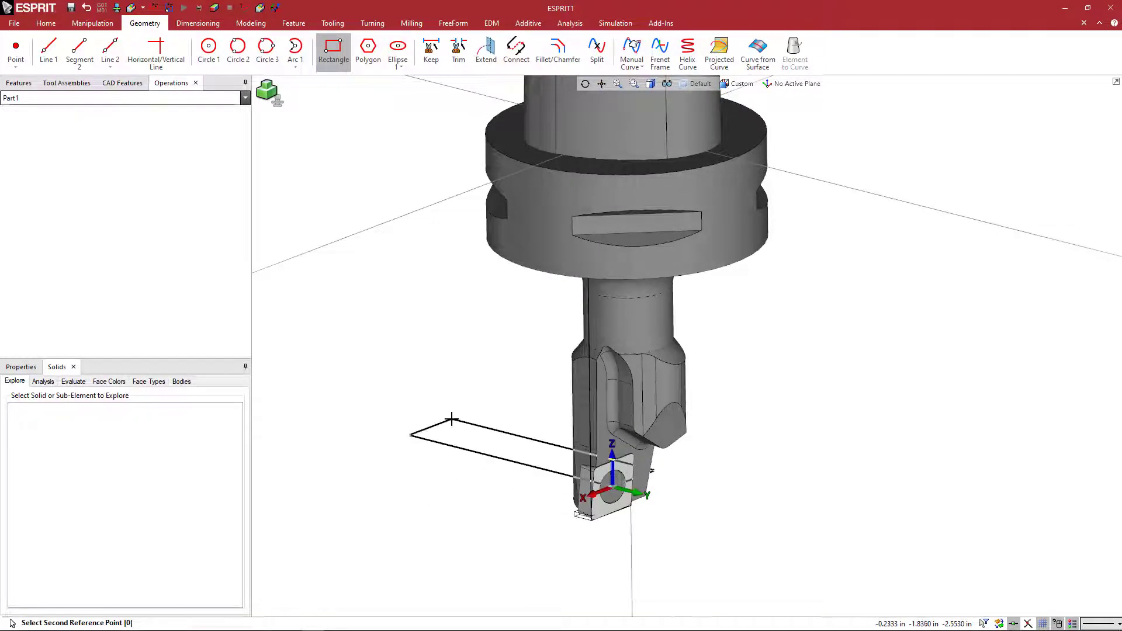
Cancel the rectangle and switch the holder and insert display to Wireframe.
{"action": "key", "text": "Escape"}
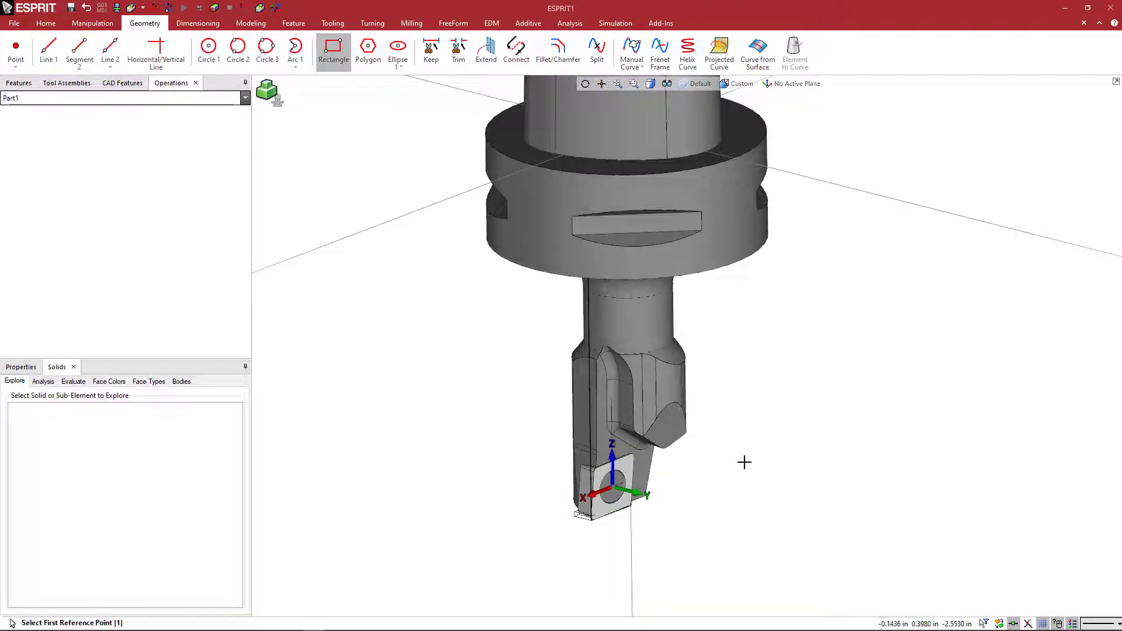
{"action": "scroll", "coordinate": [750, 451], "scroll_direction": "up", "scroll_amount": 6}
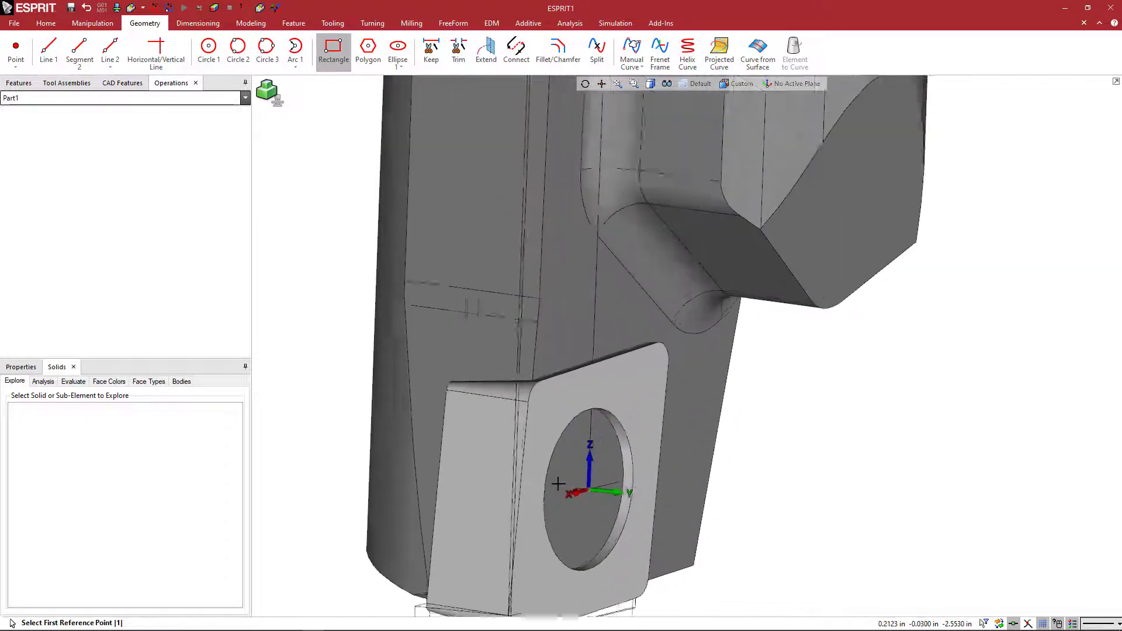
{"action": "scroll", "coordinate": [562, 481], "scroll_direction": "up", "scroll_amount": 5}
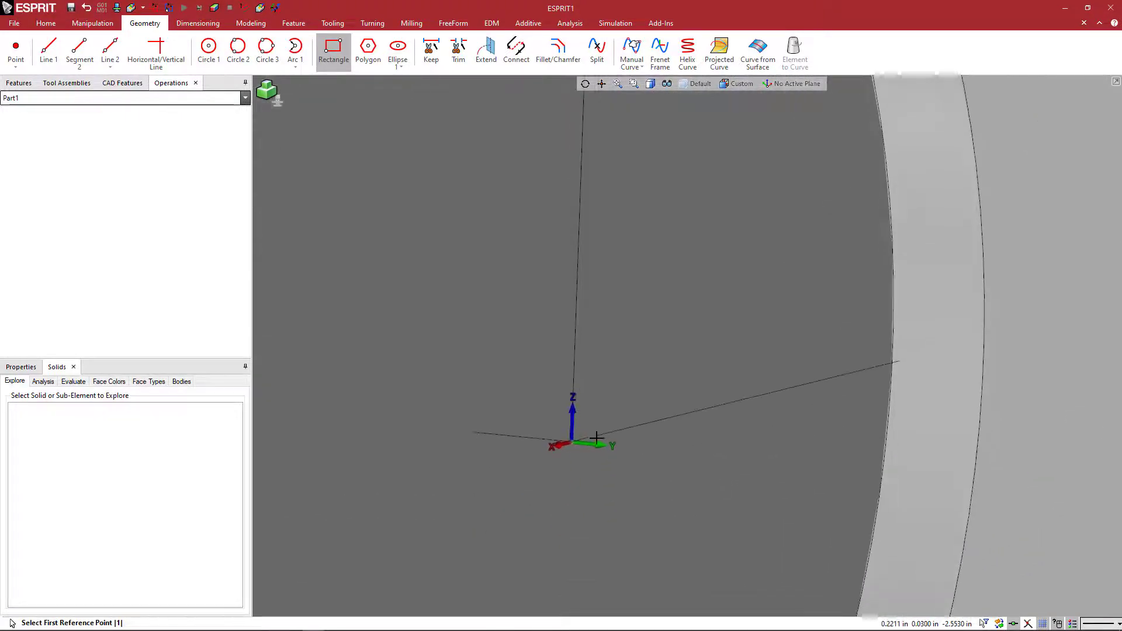
{"action": "scroll", "coordinate": [591, 439], "scroll_direction": "down", "scroll_amount": 8}
{"action": "middle_click_drag", "start_coordinate": [709, 426], "coordinate": [725, 398]}
{"action": "left_click", "coordinate": [650, 84]}
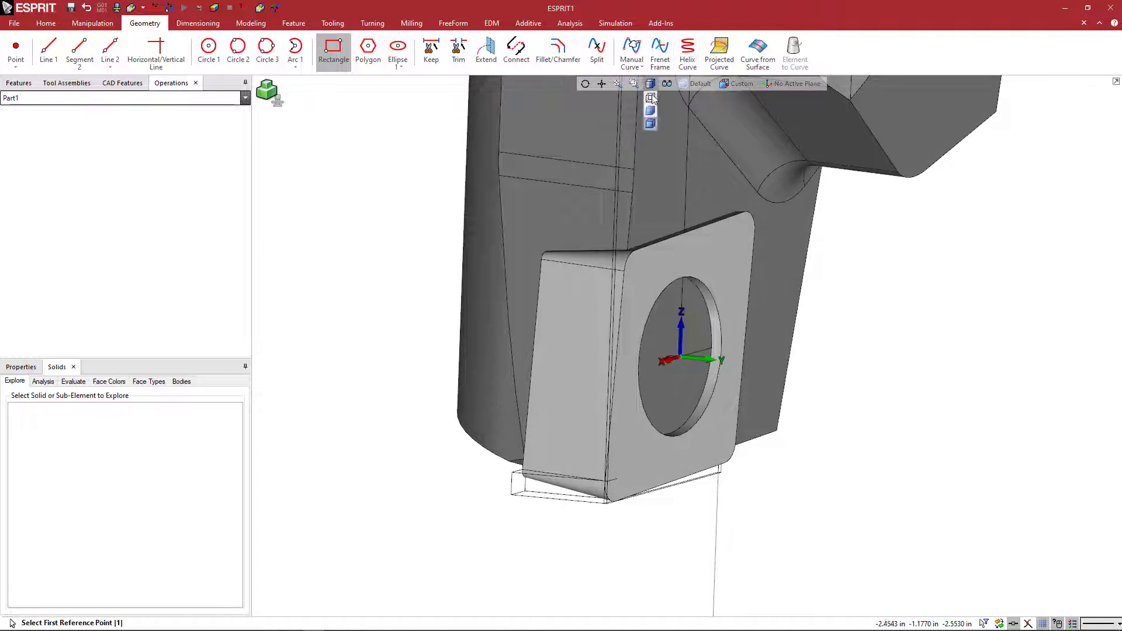
{"action": "left_click", "coordinate": [651, 99]}
{"action": "middle_click_drag", "start_coordinate": [698, 275], "coordinate": [672, 368]}
{"action": "scroll", "coordinate": [670, 367], "scroll_direction": "up", "scroll_amount": 5}
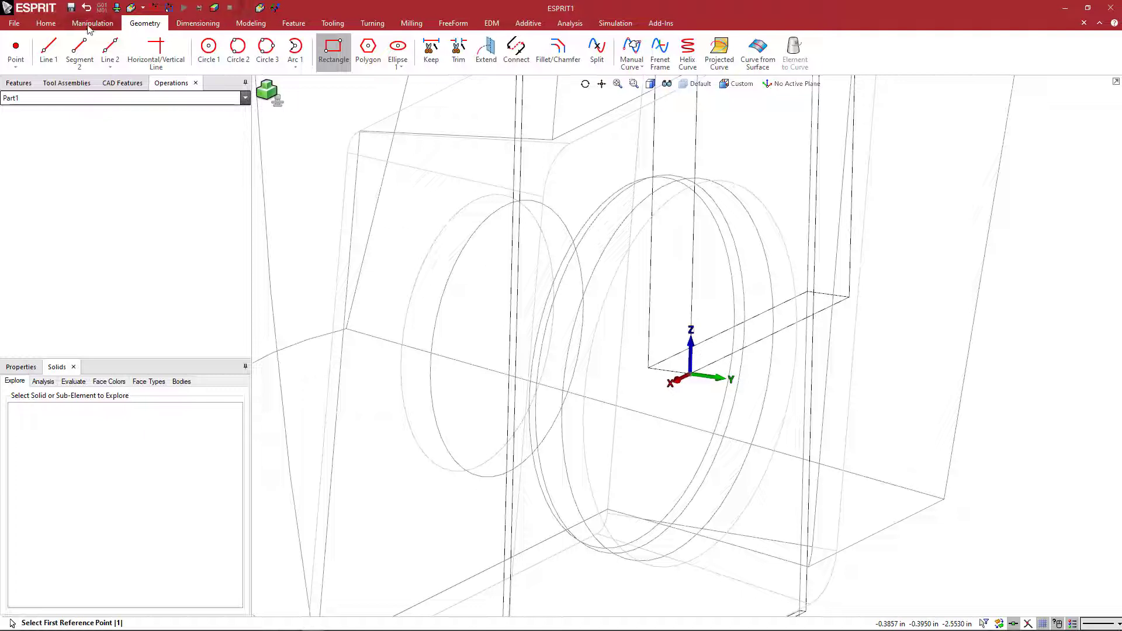
{"action": "left_click", "coordinate": [47, 23]}
Translate the coordinate axes onto the wireframe vertex beside the insert's screw-hole centre.
{"action": "left_click", "coordinate": [574, 49]}
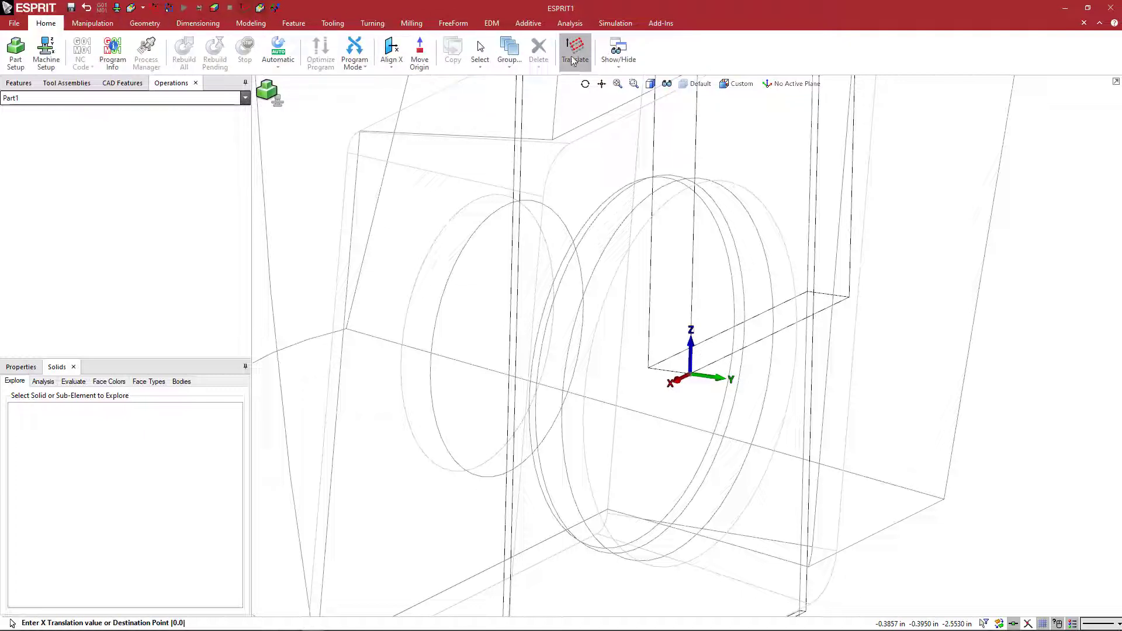
{"action": "right_click", "coordinate": [574, 53]}
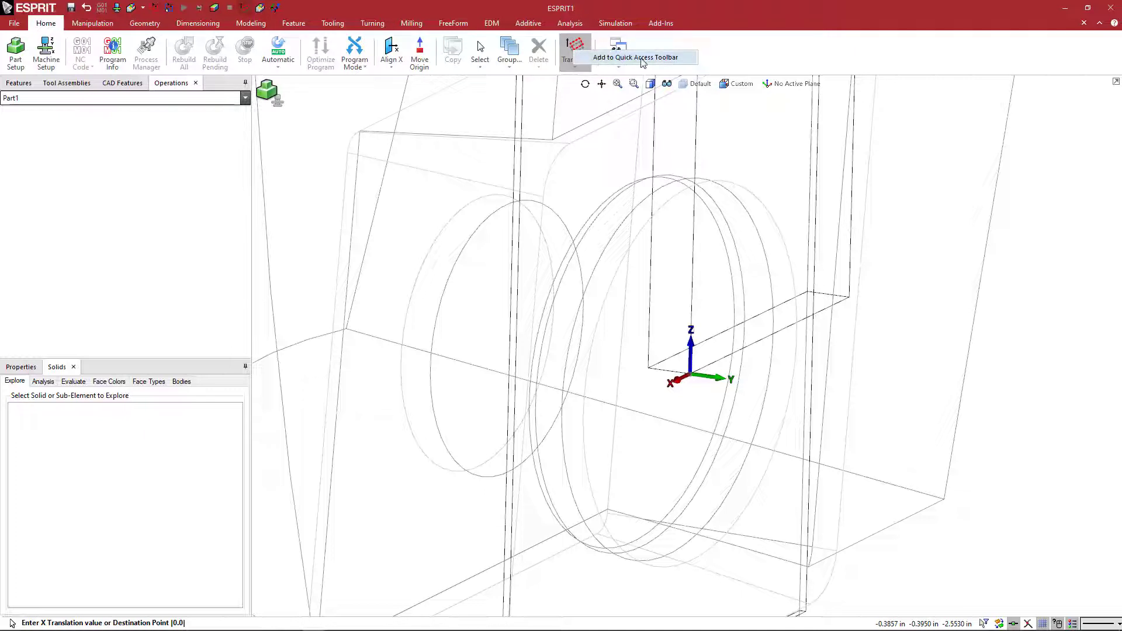
{"action": "left_click", "coordinate": [140, 24]}
{"action": "left_click", "coordinate": [198, 24]}
{"action": "left_click", "coordinate": [250, 25]}
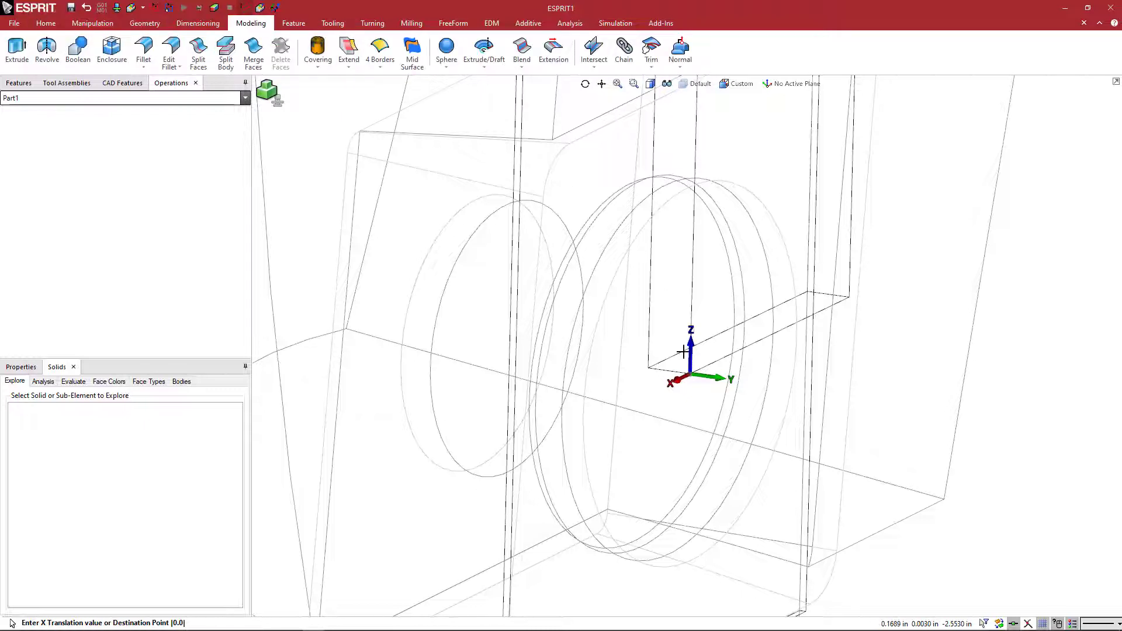
{"action": "left_click", "coordinate": [650, 365]}
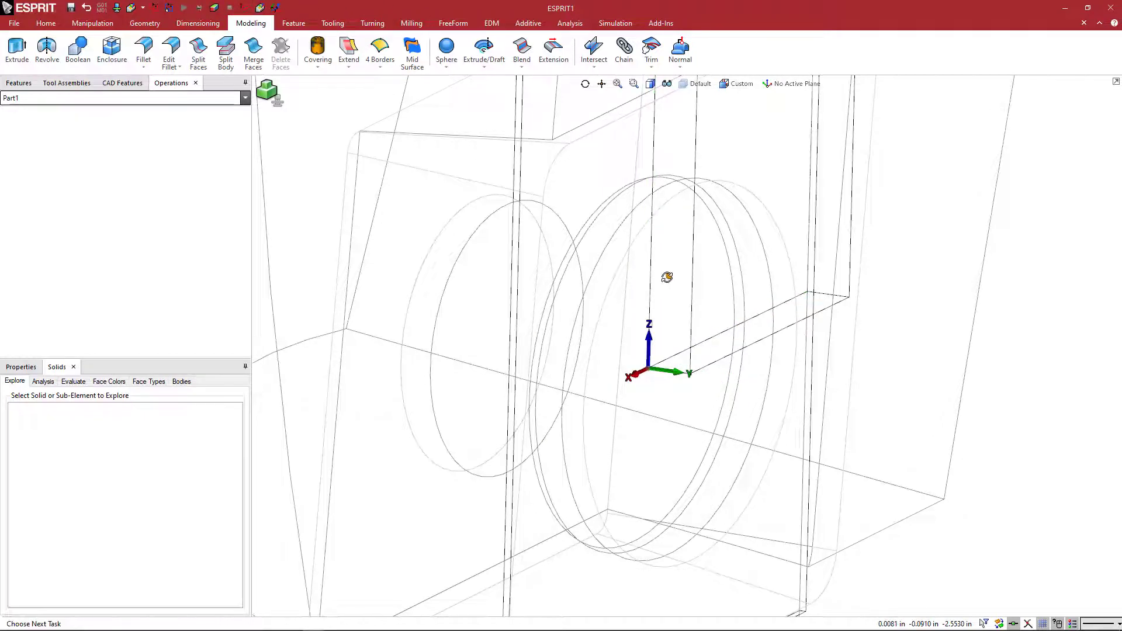
{"action": "scroll", "coordinate": [666, 278], "scroll_direction": "down", "scroll_amount": 5}
{"action": "scroll", "coordinate": [694, 304], "scroll_direction": "down", "scroll_amount": 4}
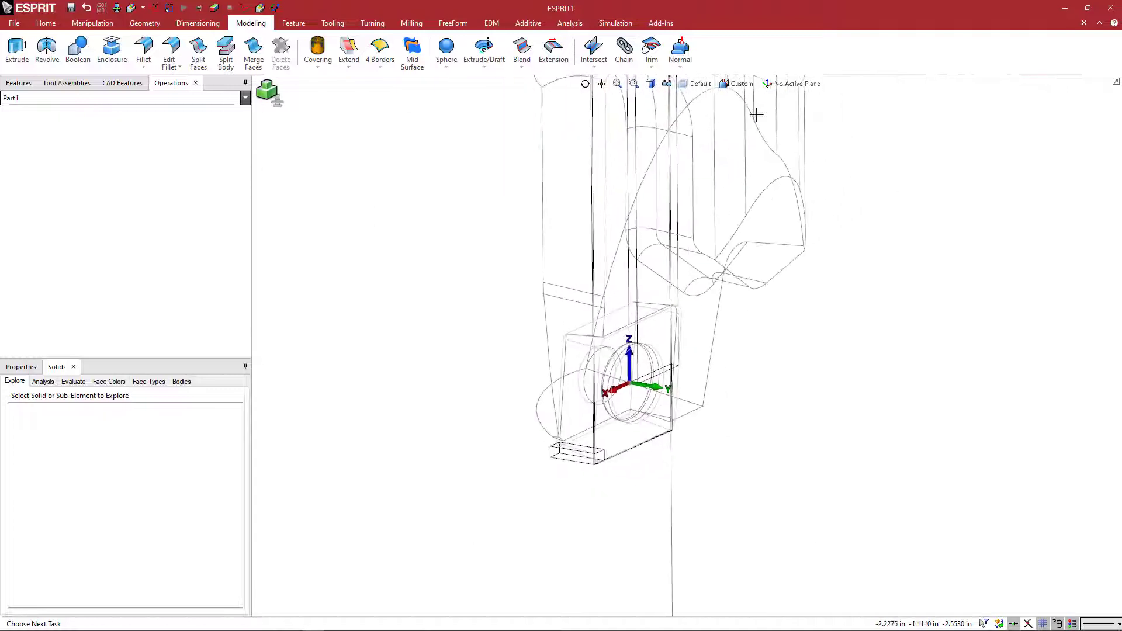
Add a new work plane from the current axes named TA_center.
{"action": "left_click", "coordinate": [770, 83]}
{"action": "left_click", "coordinate": [768, 158]}
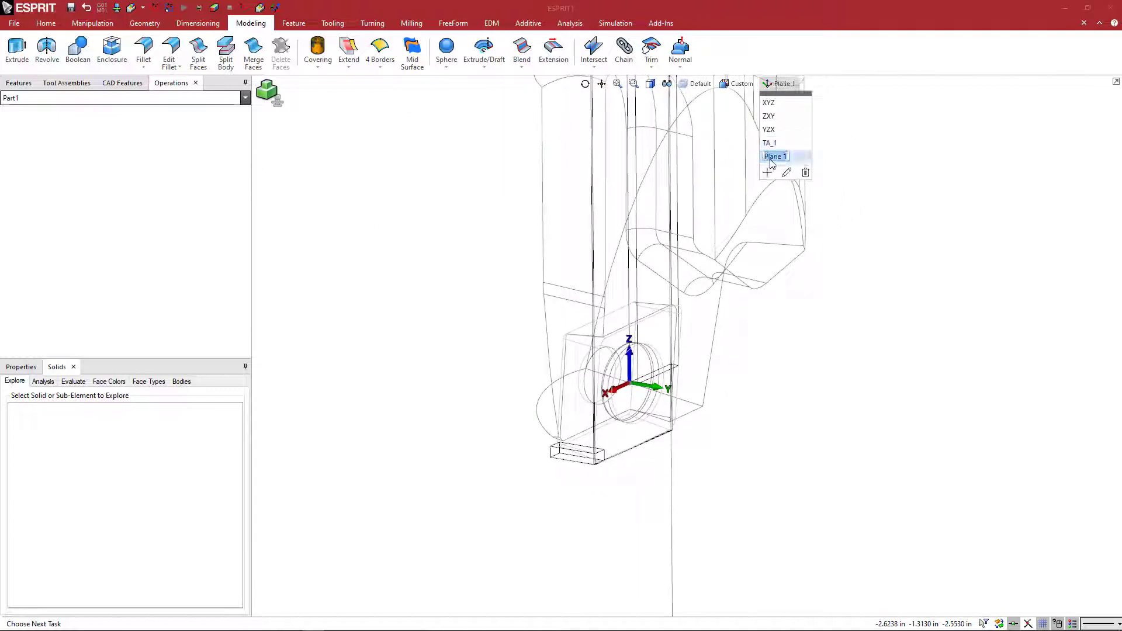
{"action": "type", "text": "TA_center"}
{"action": "key", "text": "Return"}
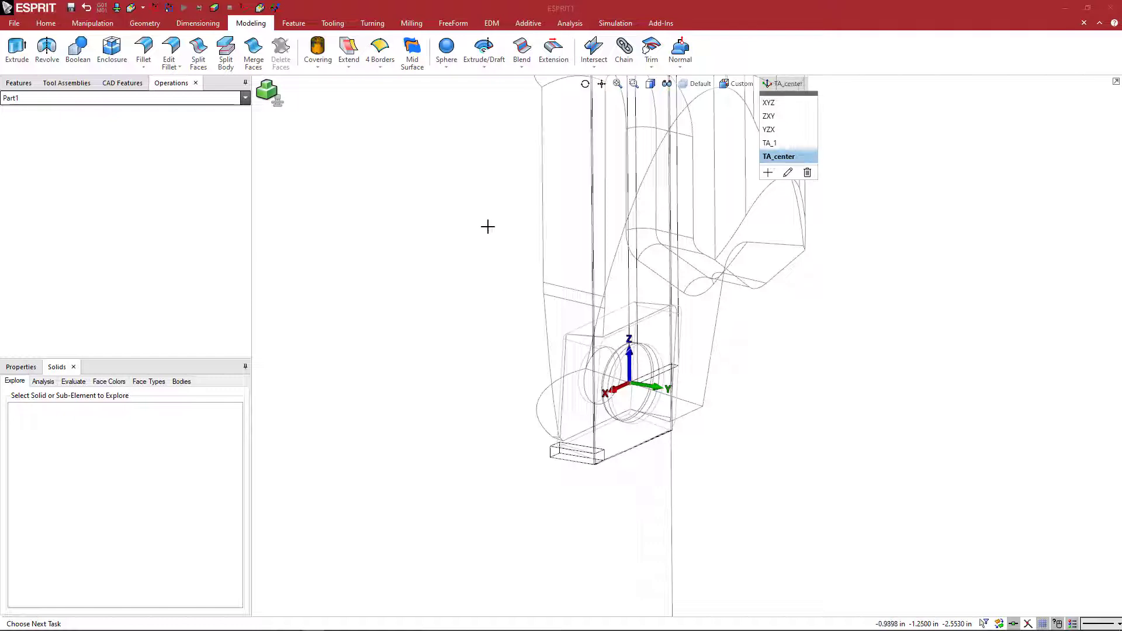
Switch the model back to Shaded display and tilt the view of the holder.
{"action": "left_click", "coordinate": [649, 83]}
{"action": "left_click", "coordinate": [648, 126]}
{"action": "scroll", "coordinate": [521, 283], "scroll_direction": "down", "scroll_amount": 5}
{"action": "middle_click_drag", "start_coordinate": [521, 282], "coordinate": [484, 373]}
{"action": "scroll", "coordinate": [476, 380], "scroll_direction": "up", "scroll_amount": 5}
{"action": "scroll", "coordinate": [586, 413], "scroll_direction": "up", "scroll_amount": 5}
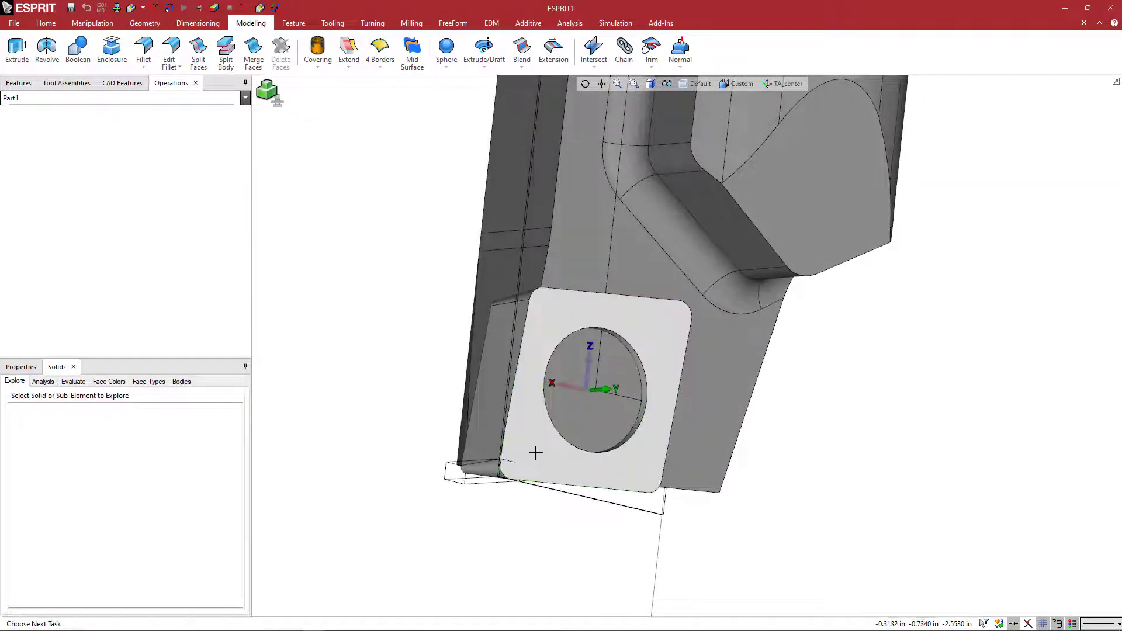
Delete the insert body to expose its pocket in the holder.
{"action": "left_click", "coordinate": [984, 624]}
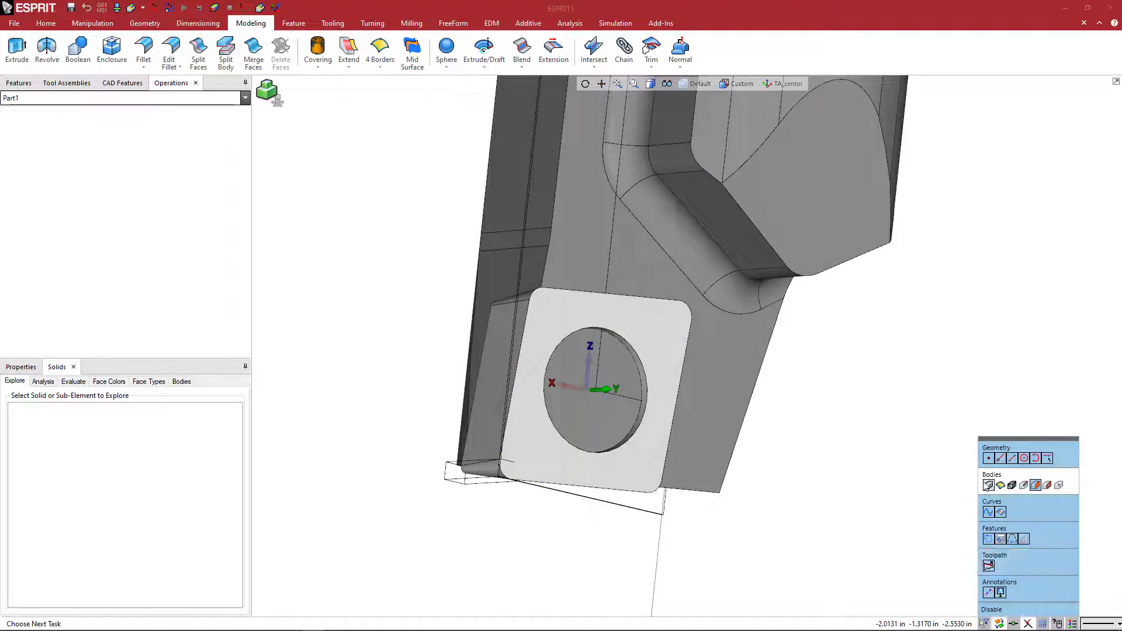
{"action": "left_click", "coordinate": [528, 434]}
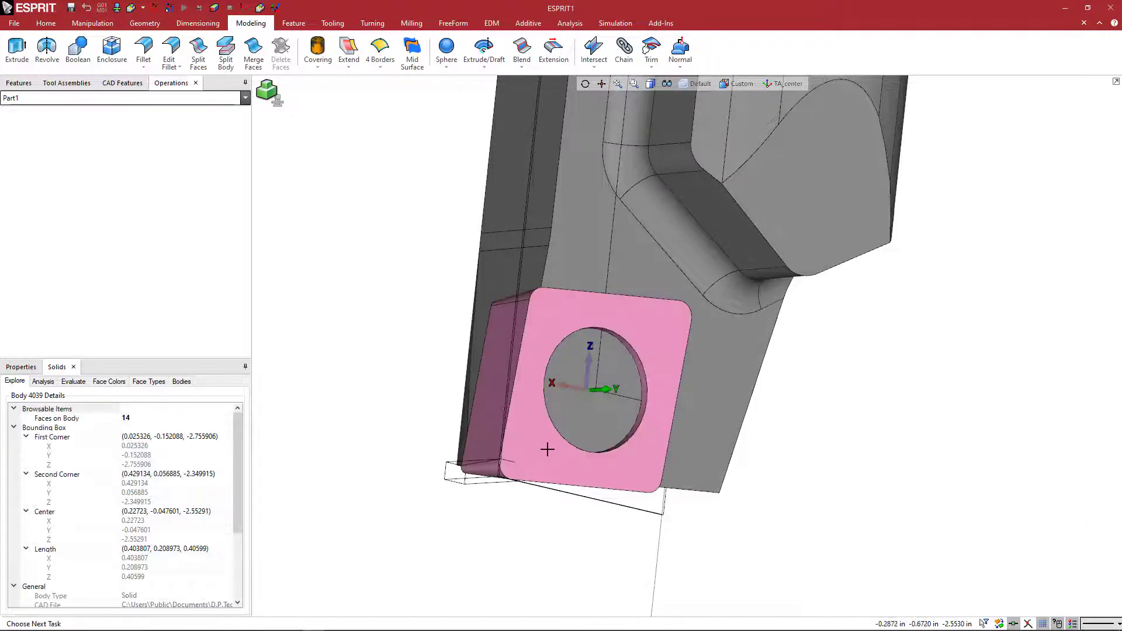
{"action": "key", "text": "Delete"}
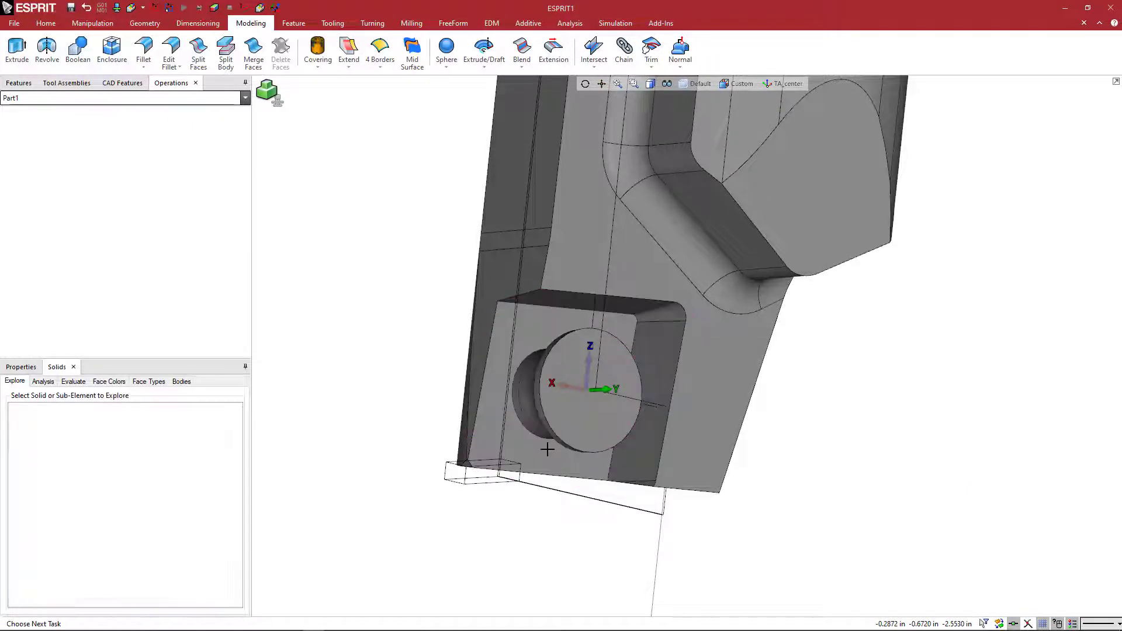
Orbit, zoom and pan to frame the whole holder with its empty pocket.
{"action": "middle_click_drag", "start_coordinate": [630, 490], "coordinate": [633, 475]}
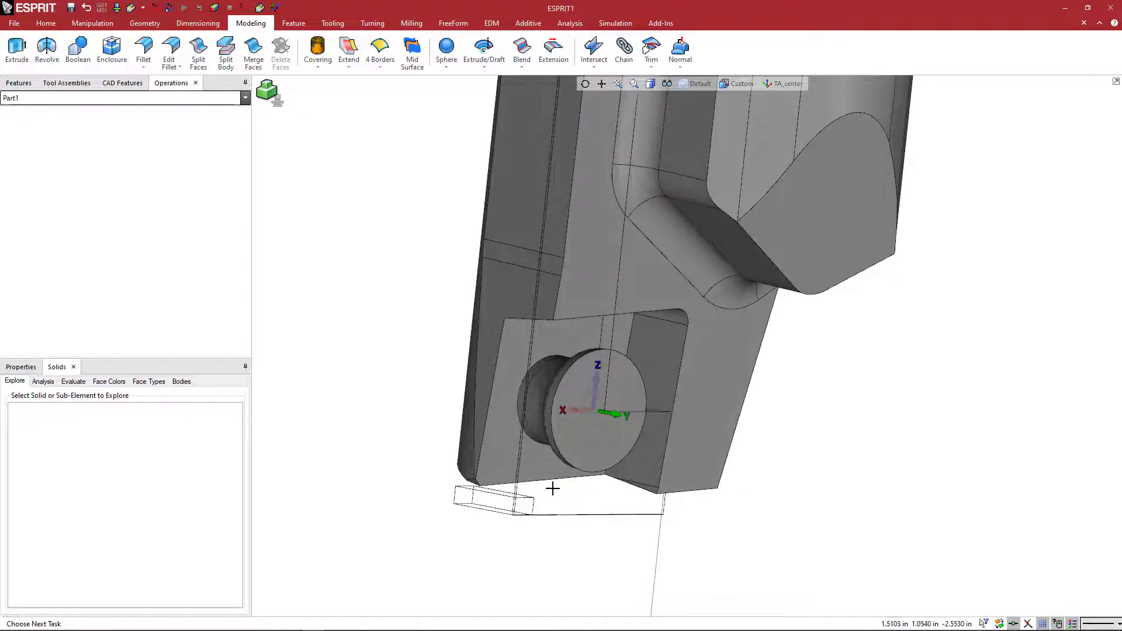
{"action": "scroll", "coordinate": [552, 488], "scroll_direction": "down", "scroll_amount": 2}
{"action": "scroll", "coordinate": [561, 488], "scroll_direction": "up", "scroll_amount": 5}
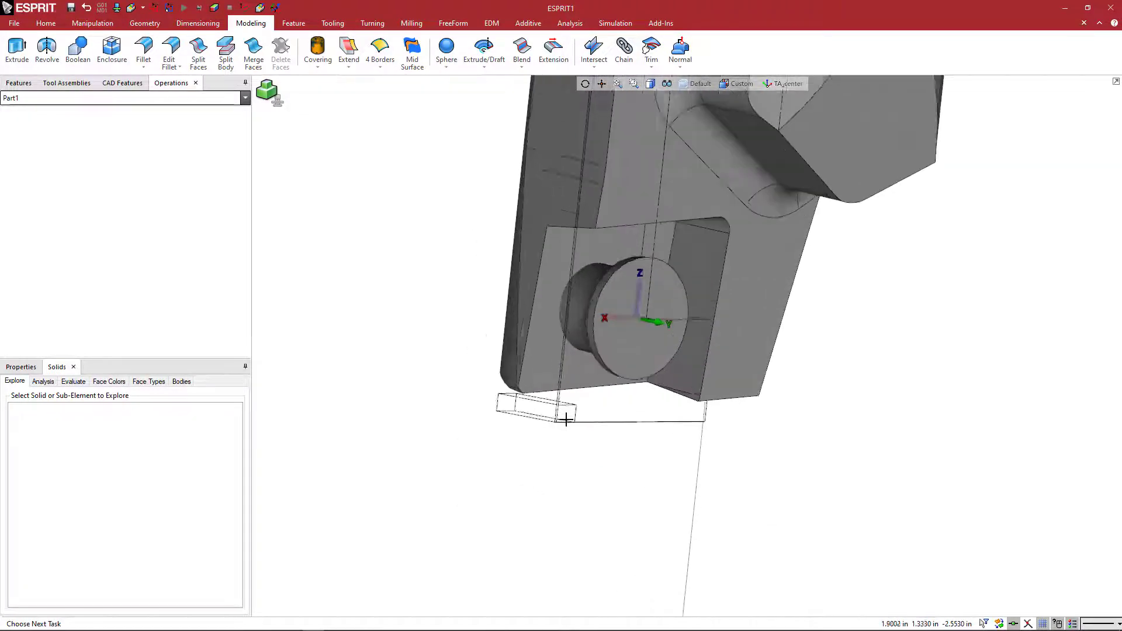
{"action": "scroll", "coordinate": [565, 420], "scroll_direction": "up", "scroll_amount": 2}
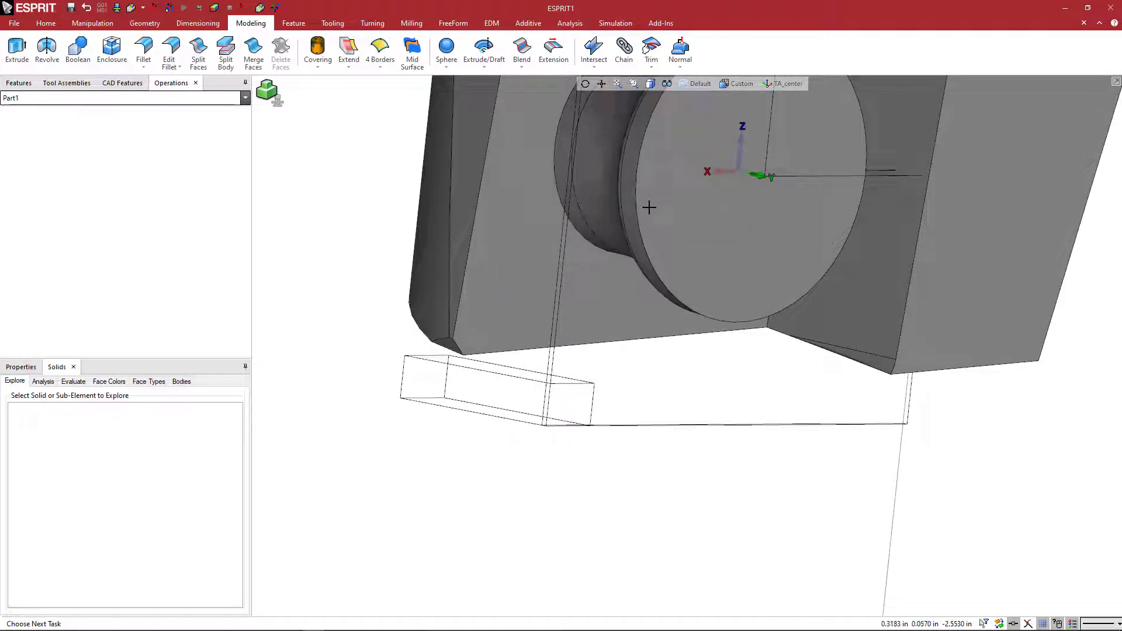
{"action": "scroll", "coordinate": [345, 275], "scroll_direction": "down", "scroll_amount": 5}
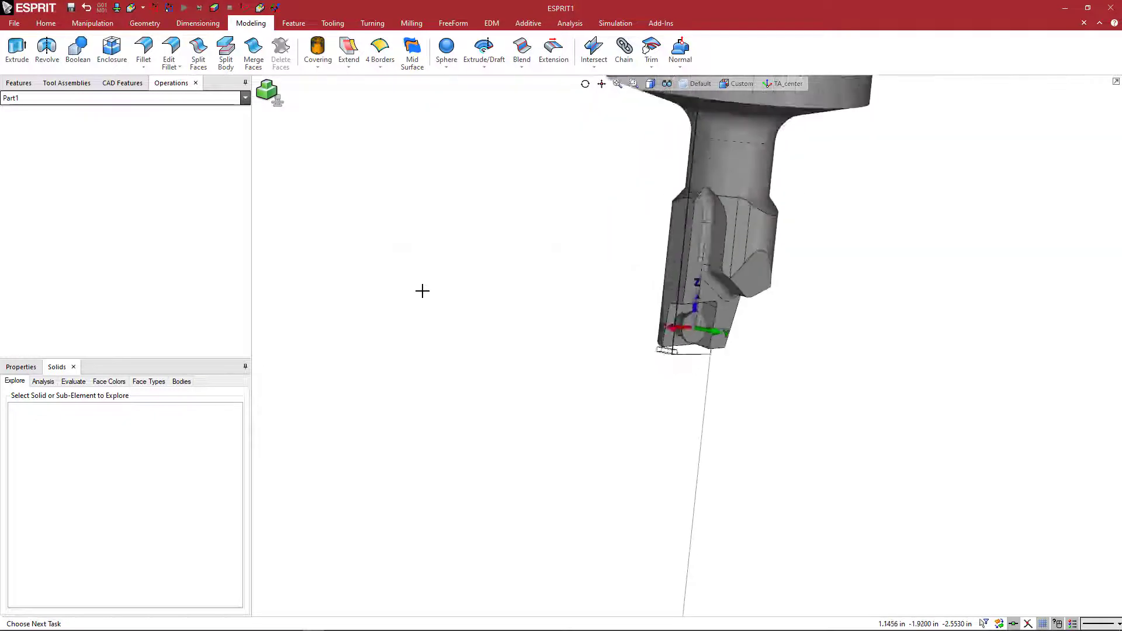
{"action": "middle_click_drag", "start_coordinate": [423, 290], "coordinate": [212, 396]}
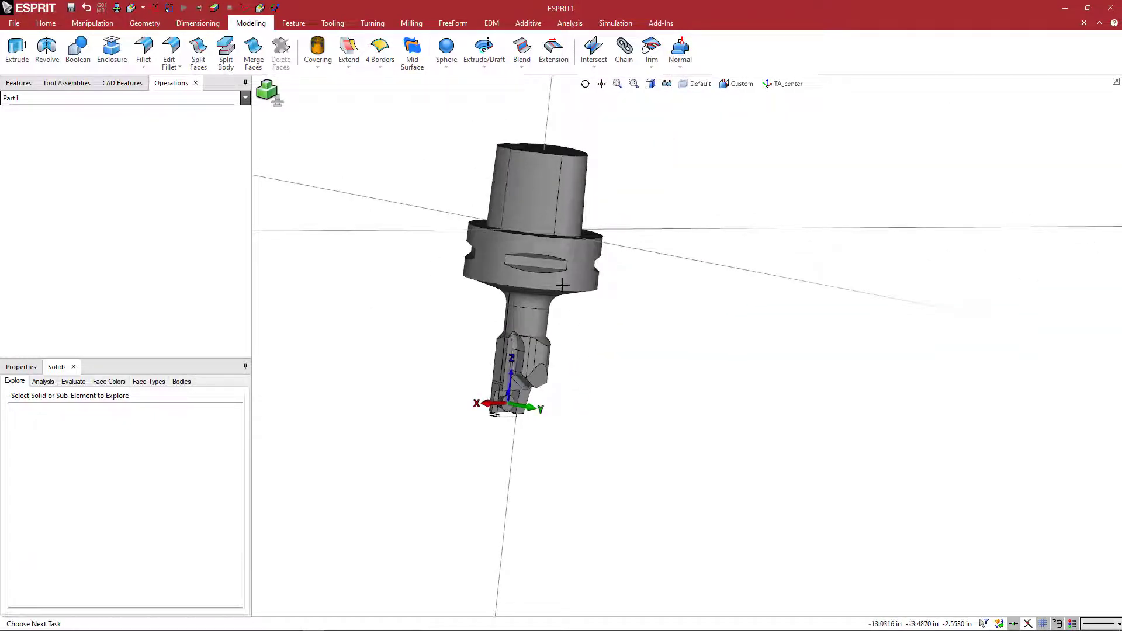
Save the model as Holder Files (*.gdml), overwriting C5-SCLCL-11070-09HP_ID Turn.gdml.
{"action": "left_click", "coordinate": [14, 23]}
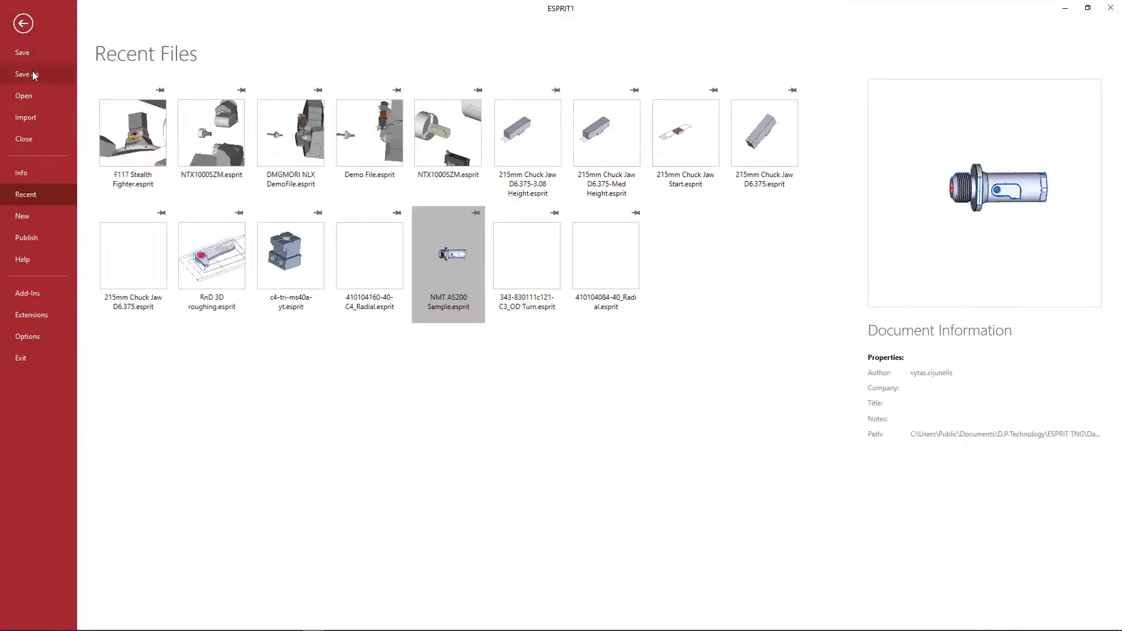
{"action": "key", "text": "Escape"}
{"action": "left_click", "coordinate": [352, 558]}
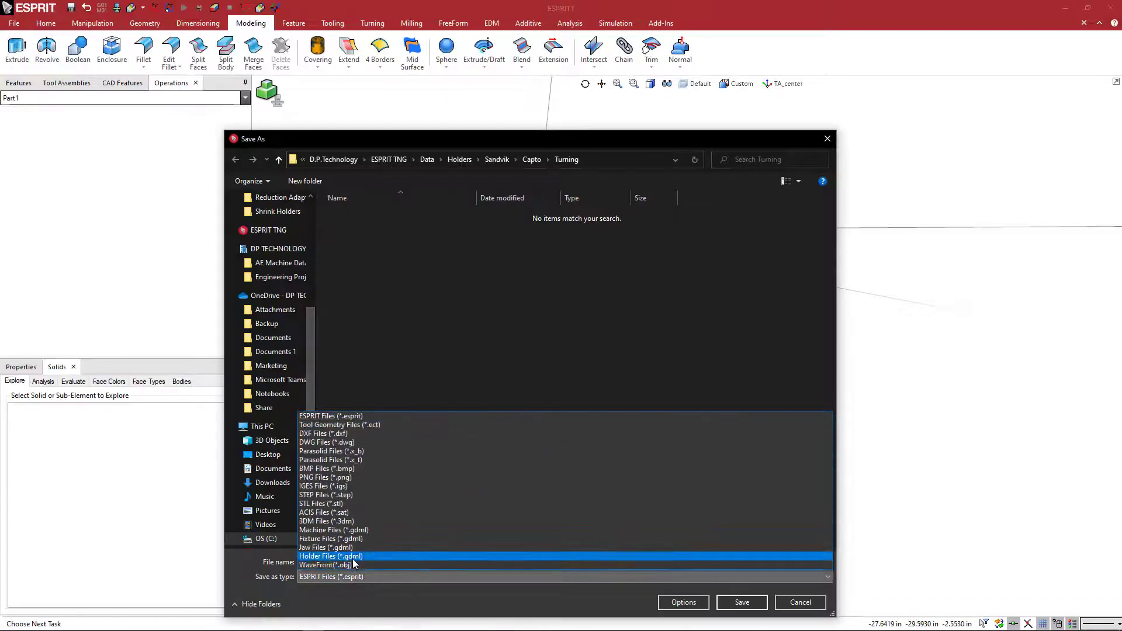
{"action": "double_click", "coordinate": [397, 215]}
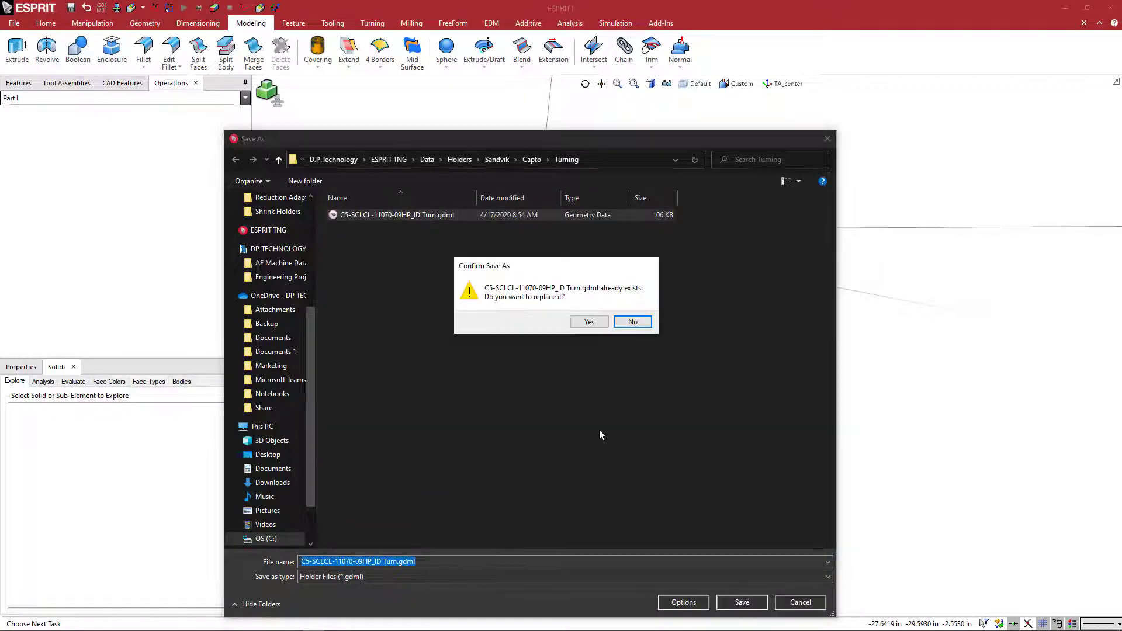
{"action": "left_click", "coordinate": [589, 321]}
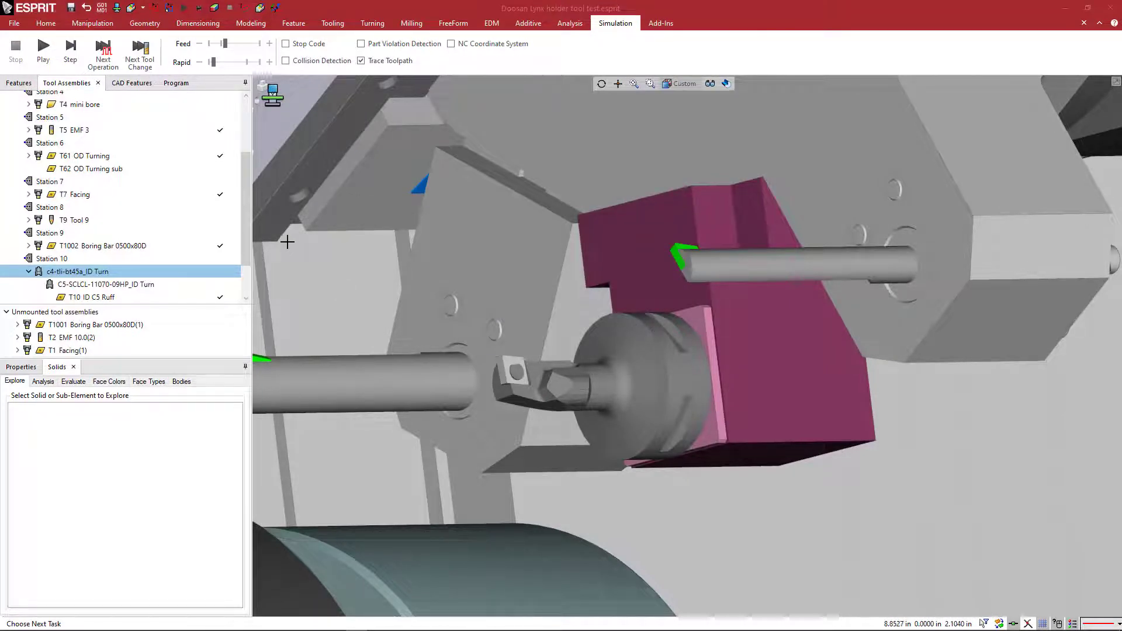
Select the C5-SCLCL-11070-09HP_ID Turn holder under Station 10 in the Tool Assemblies tree.
{"action": "scroll", "coordinate": [142, 174], "scroll_direction": "down", "scroll_amount": 1}
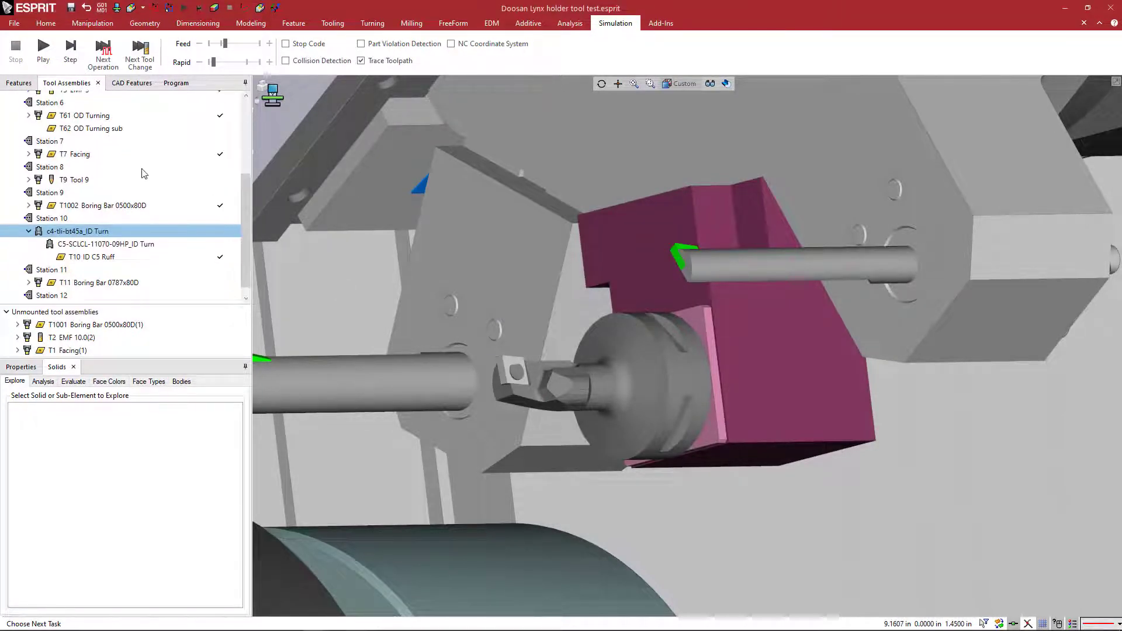
{"action": "left_click", "coordinate": [88, 245]}
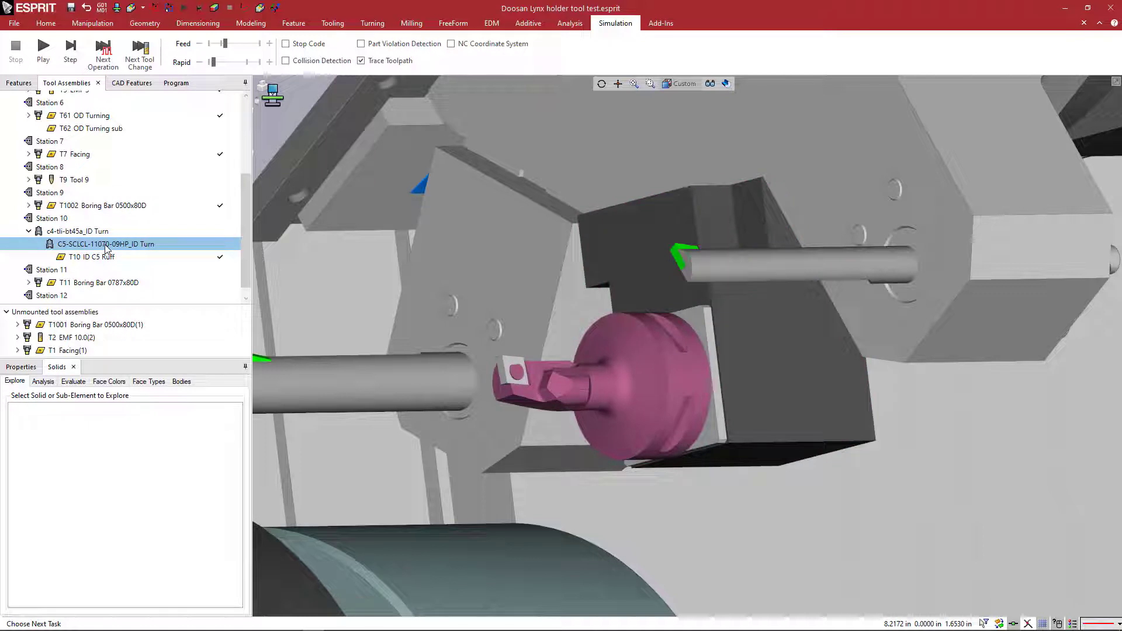
{"action": "right_click", "coordinate": [92, 232]}
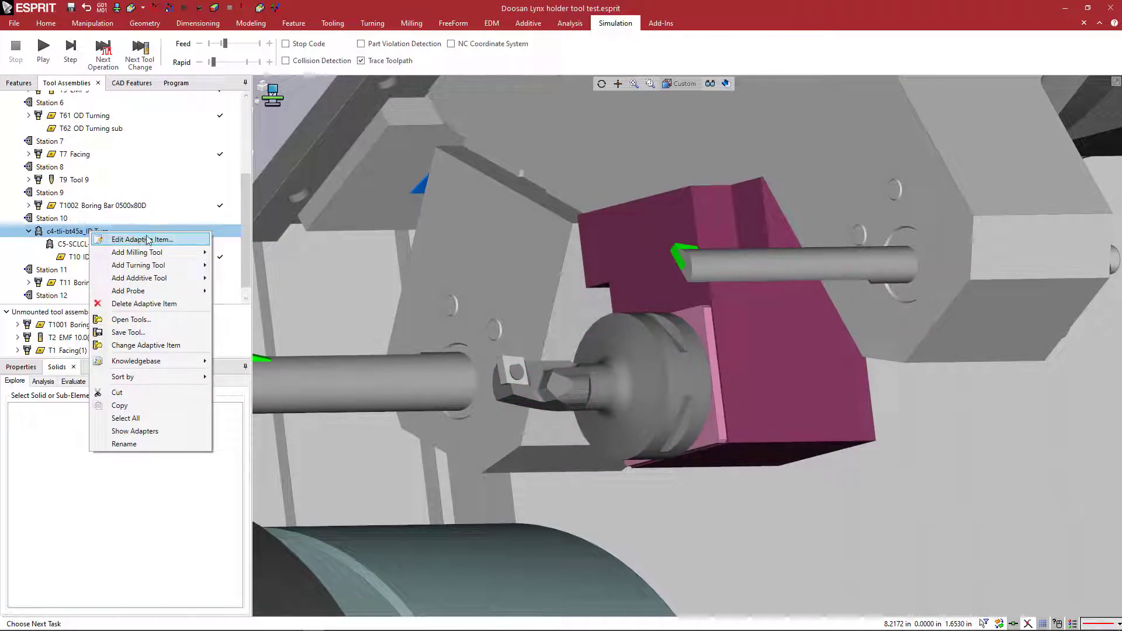
{"action": "left_click", "coordinate": [74, 244]}
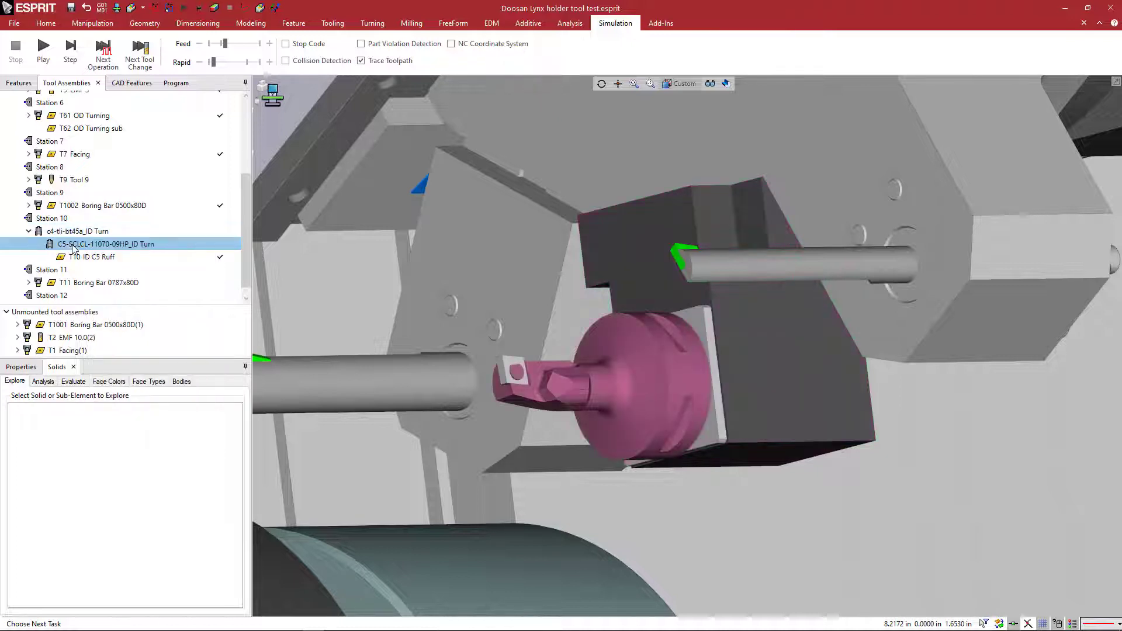
Give the C5 holder a -2 Translate Z offset and orbit to inspect it in the bore.
{"action": "double_click", "coordinate": [143, 244]}
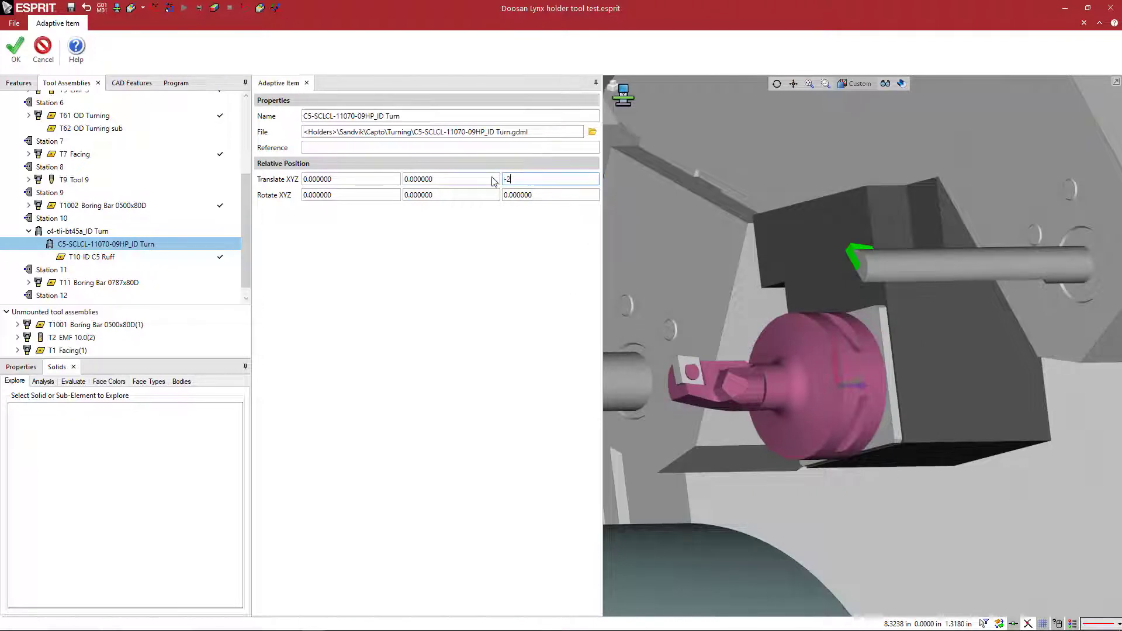
{"action": "key", "text": "Tab"}
{"action": "mouse_move", "coordinate": [829, 380]}
{"action": "middle_mouse_down"}
{"action": "mouse_move", "coordinate": [821, 343]}
{"action": "mouse_move", "coordinate": [846, 372]}
{"action": "middle_mouse_up"}
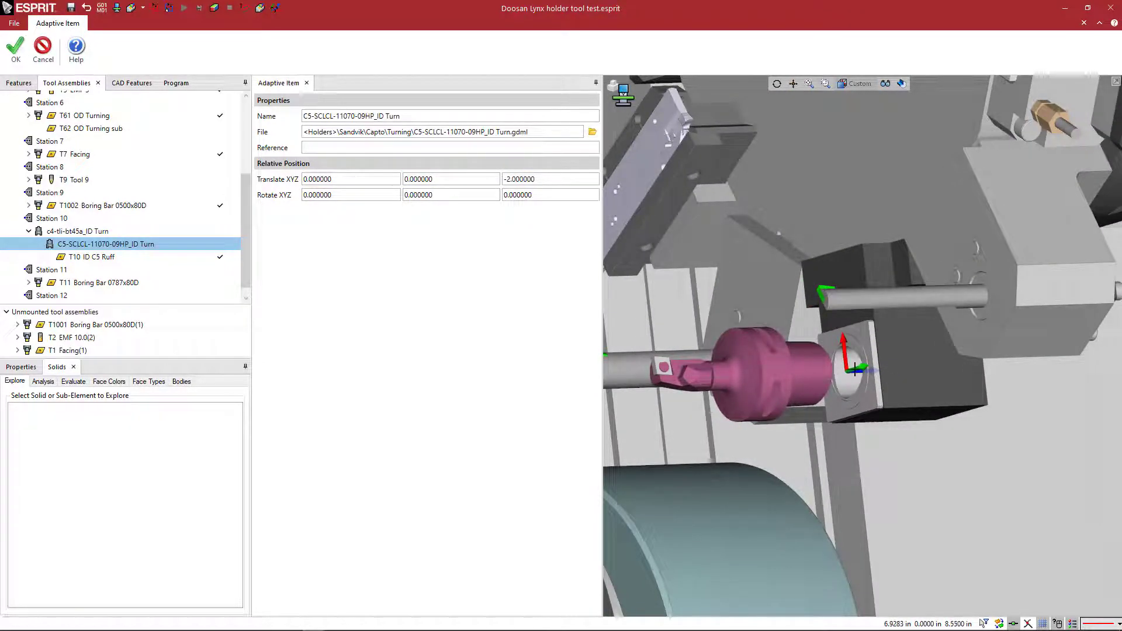
{"action": "scroll", "coordinate": [851, 368], "scroll_direction": "up", "scroll_amount": 4}
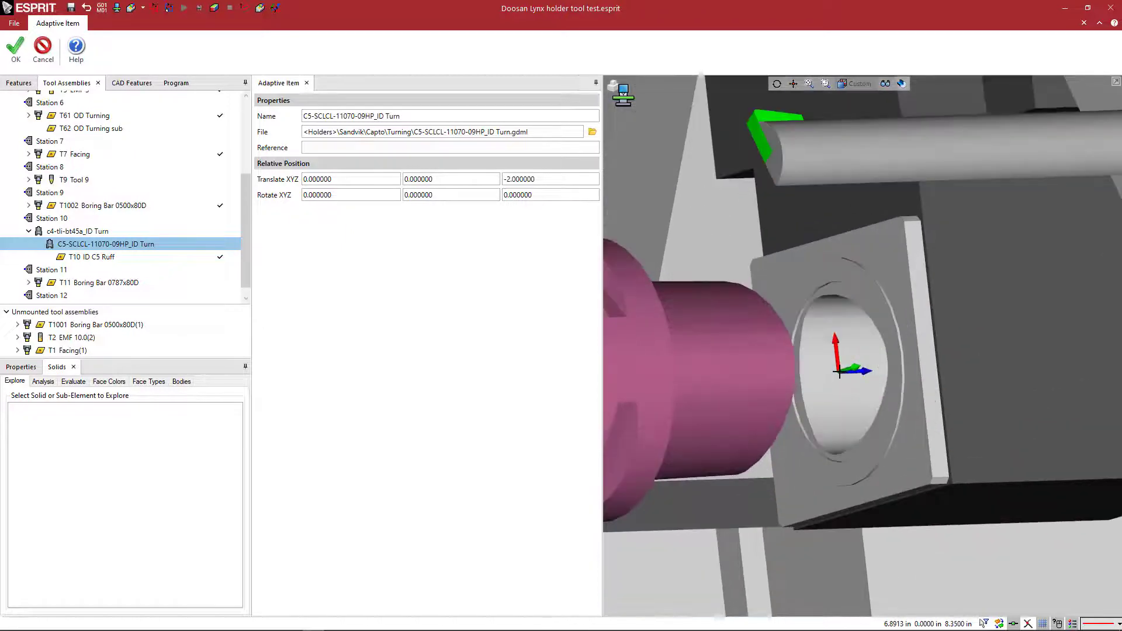
{"action": "scroll", "coordinate": [847, 380], "scroll_direction": "down", "scroll_amount": 2}
{"action": "middle_click_drag", "start_coordinate": [864, 384], "coordinate": [820, 362]}
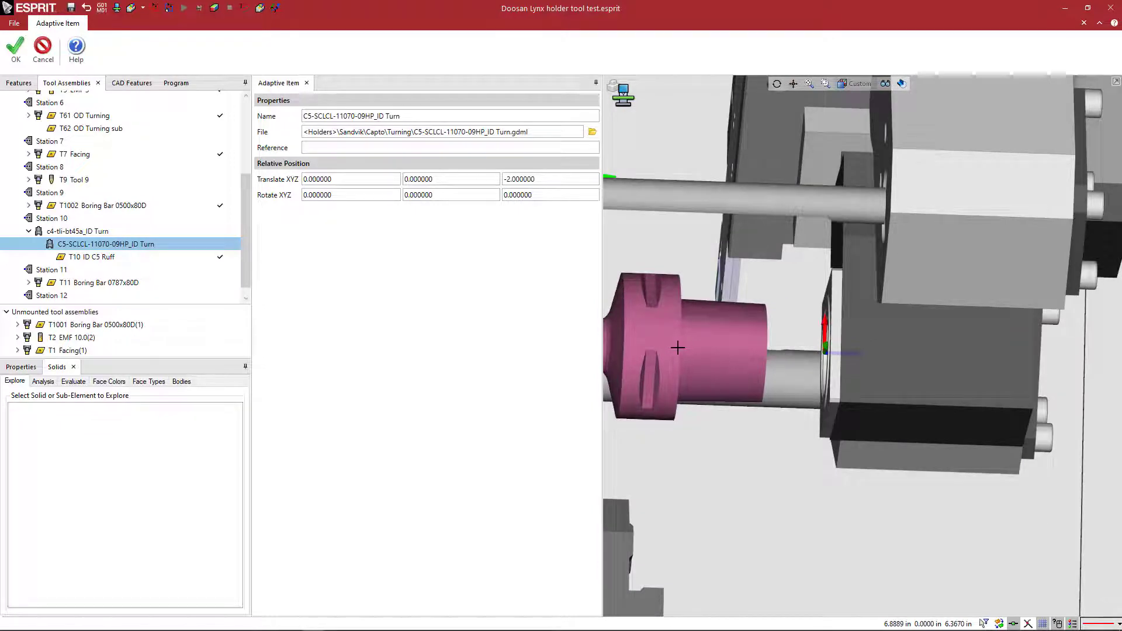
{"action": "scroll", "coordinate": [680, 345], "scroll_direction": "down", "scroll_amount": 2}
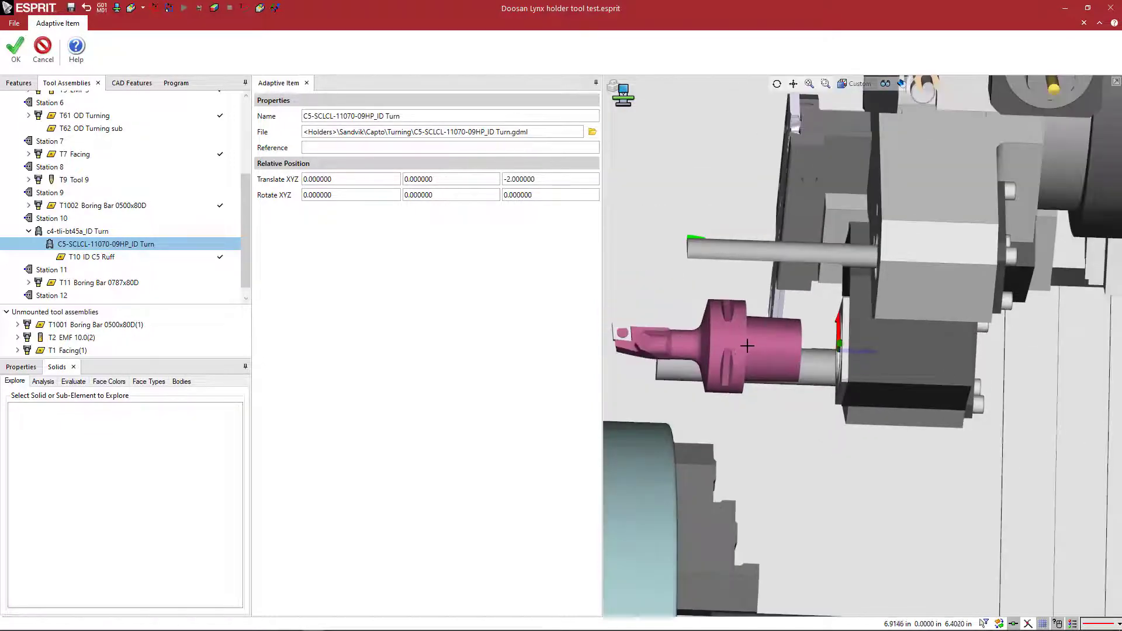
Reset the holder's Z offset to 0, accept the settings, and select T10 ID C5 Ruff.
{"action": "left_click_drag", "start_coordinate": [549, 180], "coordinate": [472, 181]}
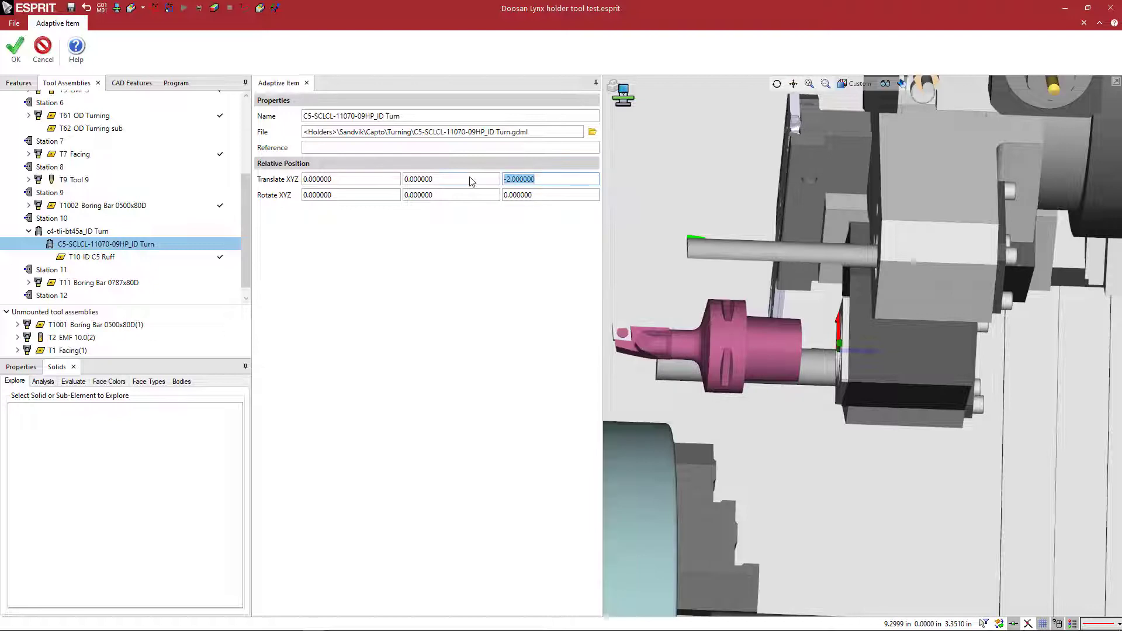
{"action": "key", "text": "Tab"}
{"action": "middle_click_drag", "start_coordinate": [806, 339], "coordinate": [844, 353]}
{"action": "scroll", "coordinate": [712, 319], "scroll_direction": "up", "scroll_amount": 5}
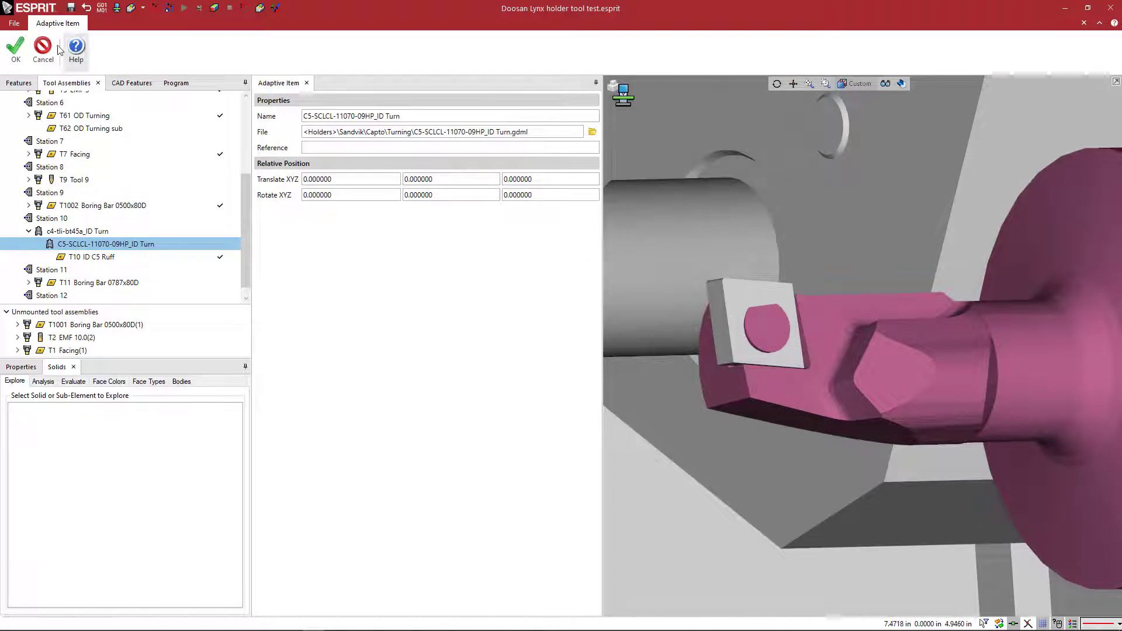
{"action": "left_click", "coordinate": [16, 47]}
{"action": "left_click", "coordinate": [98, 253]}
{"action": "right_click", "coordinate": [99, 251]}
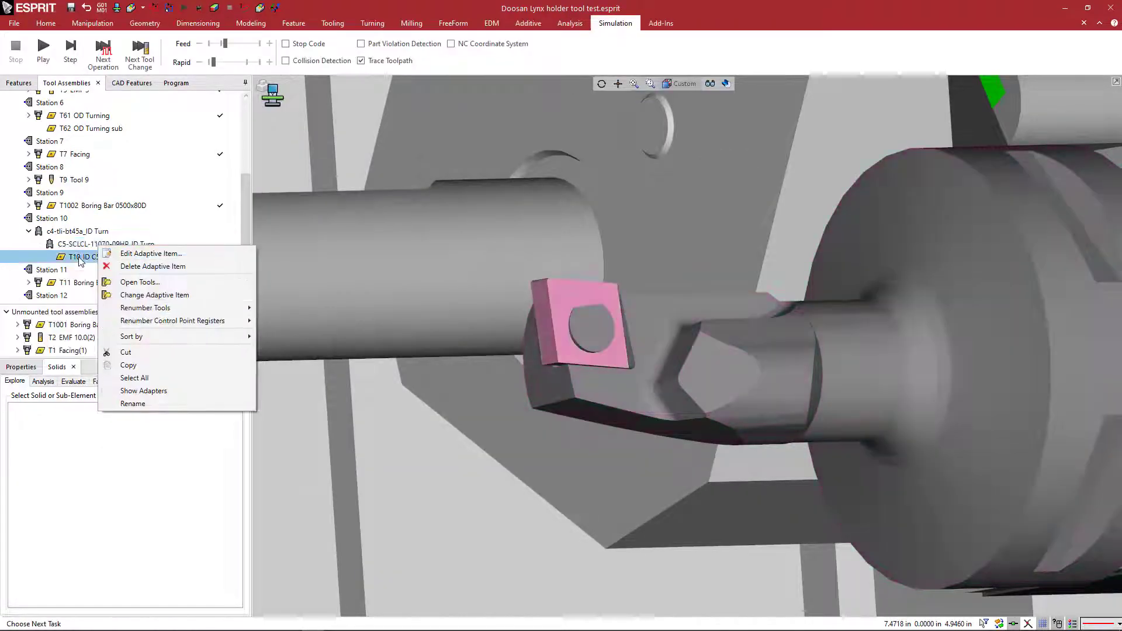
{"action": "left_click", "coordinate": [84, 261]}
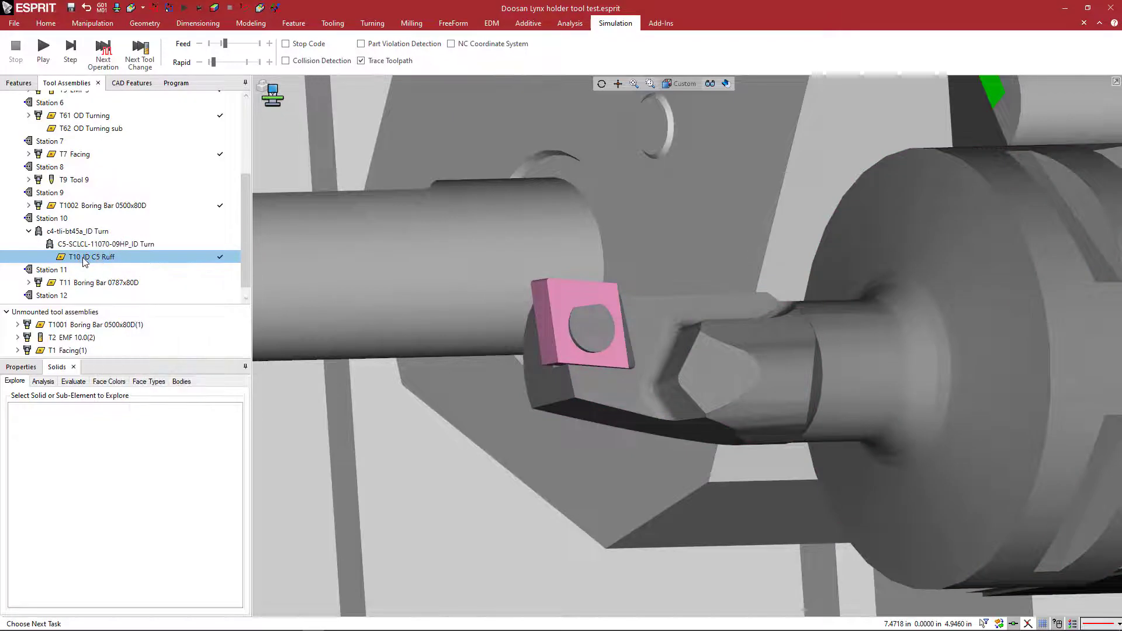
{"action": "double_click", "coordinate": [151, 258]}
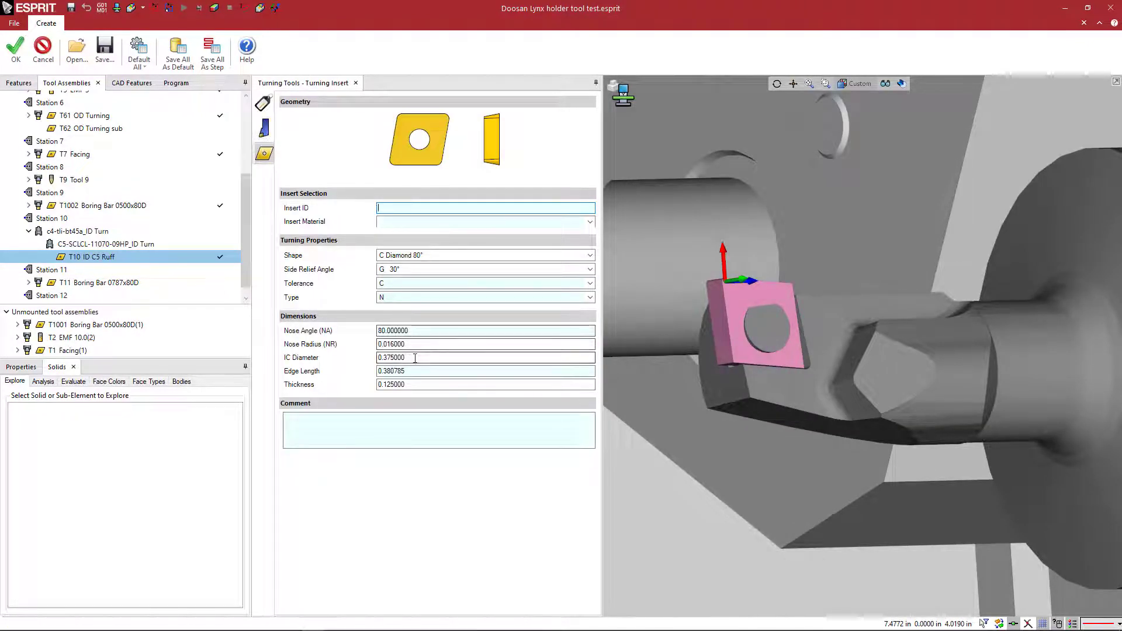
{"action": "left_click", "coordinate": [391, 358]}
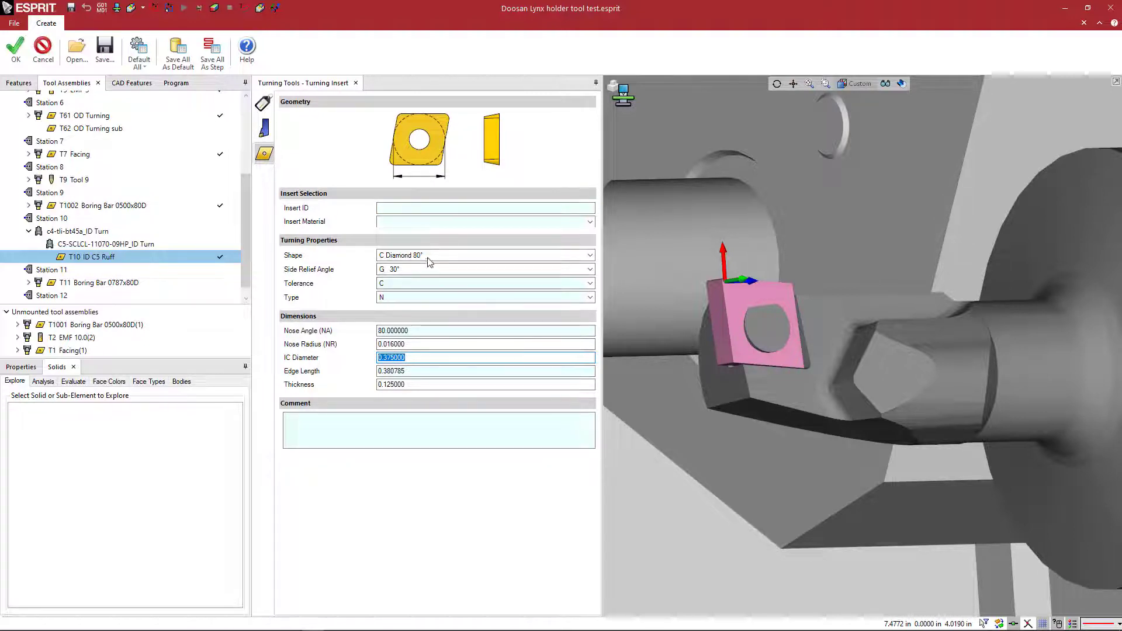
{"action": "left_click", "coordinate": [264, 127]}
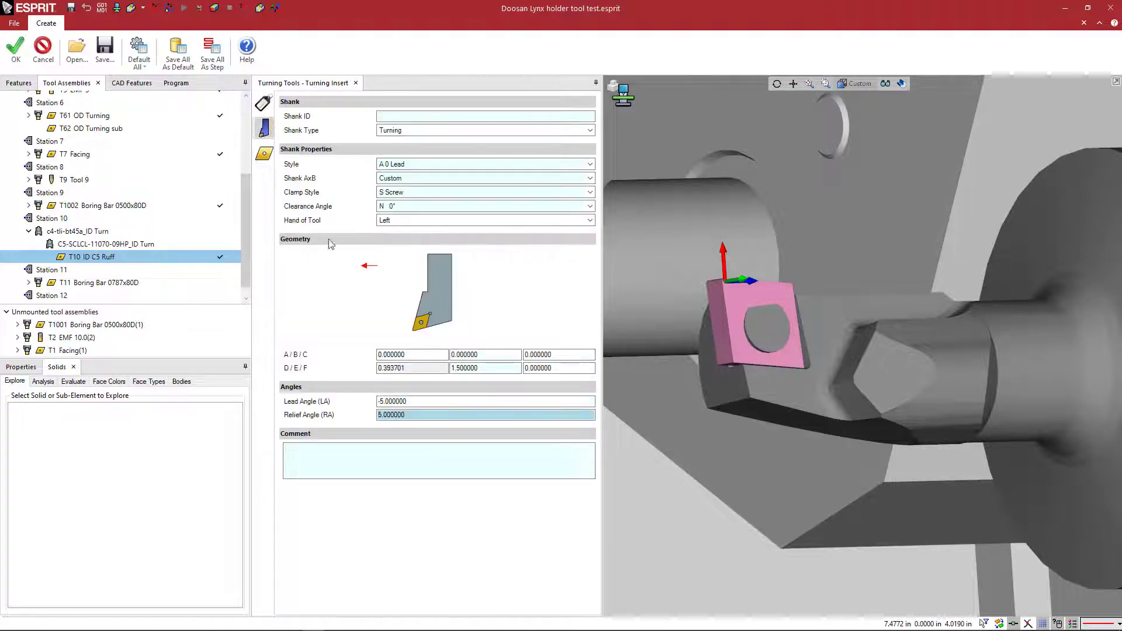
{"action": "left_click", "coordinate": [421, 401]}
{"action": "left_click", "coordinate": [387, 354]}
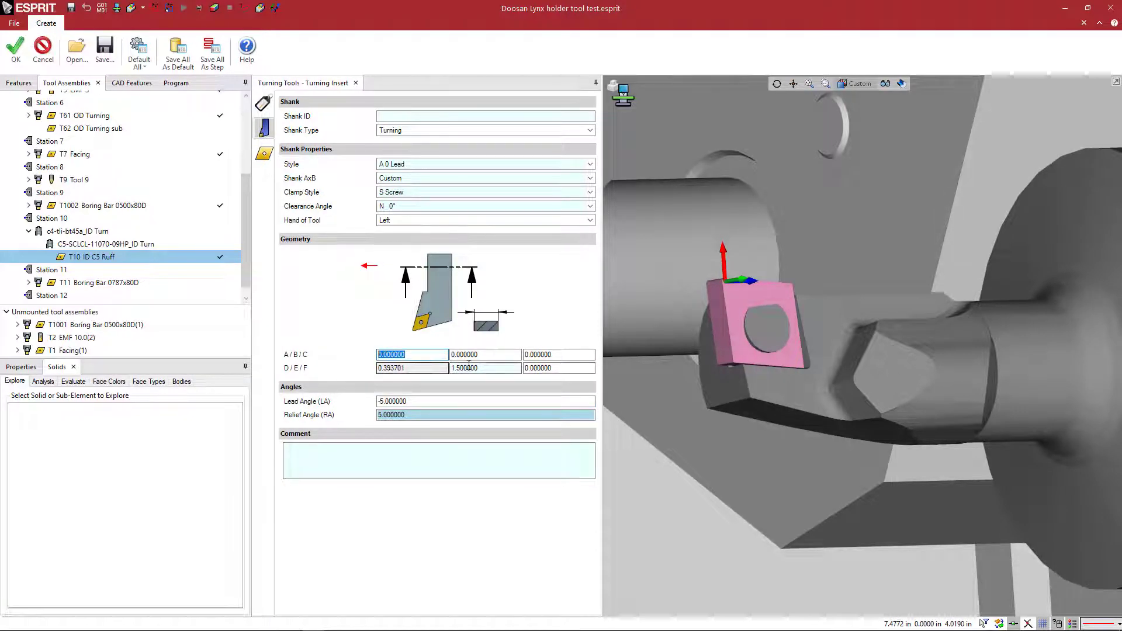
{"action": "key", "text": "Tab"}
{"action": "key", "text": "Tab"}
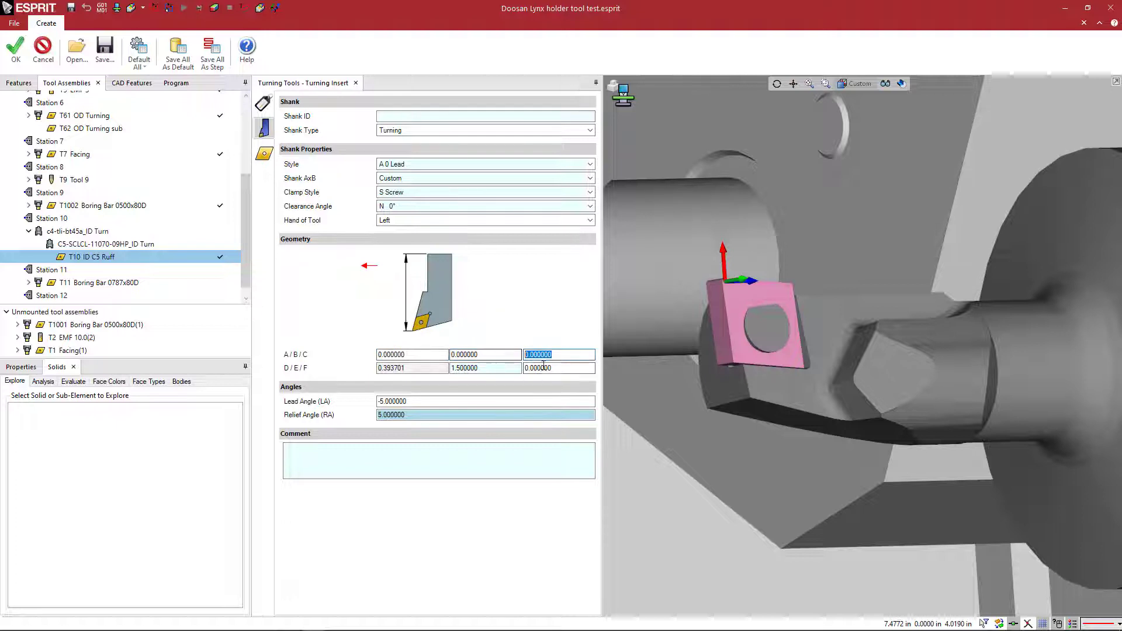
{"action": "left_click", "coordinate": [545, 365]}
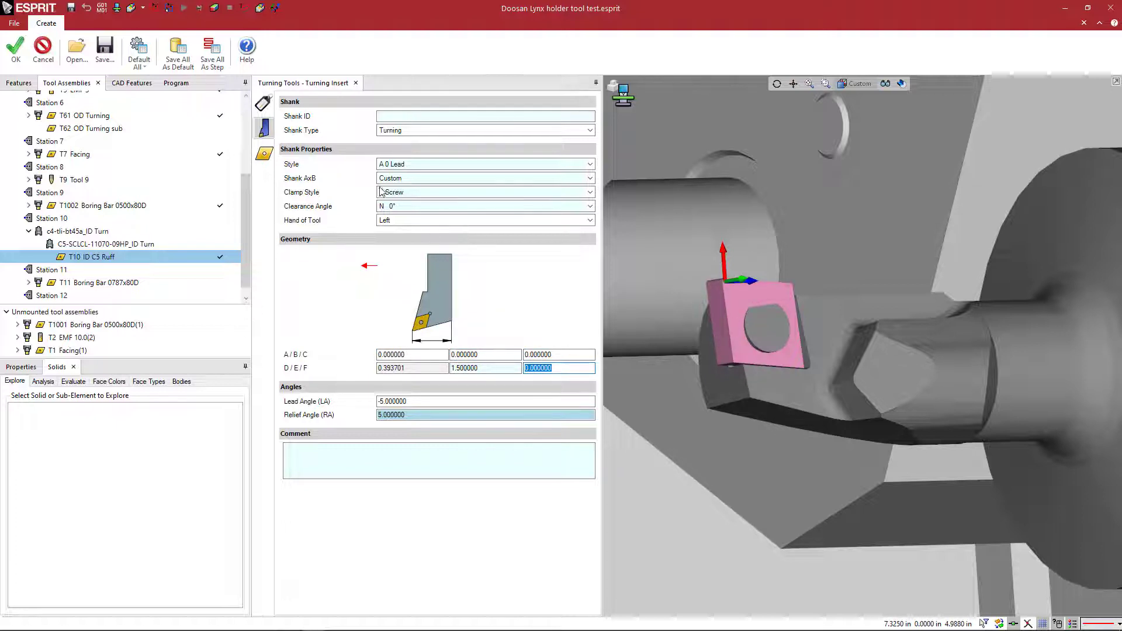
{"action": "left_click", "coordinate": [16, 56]}
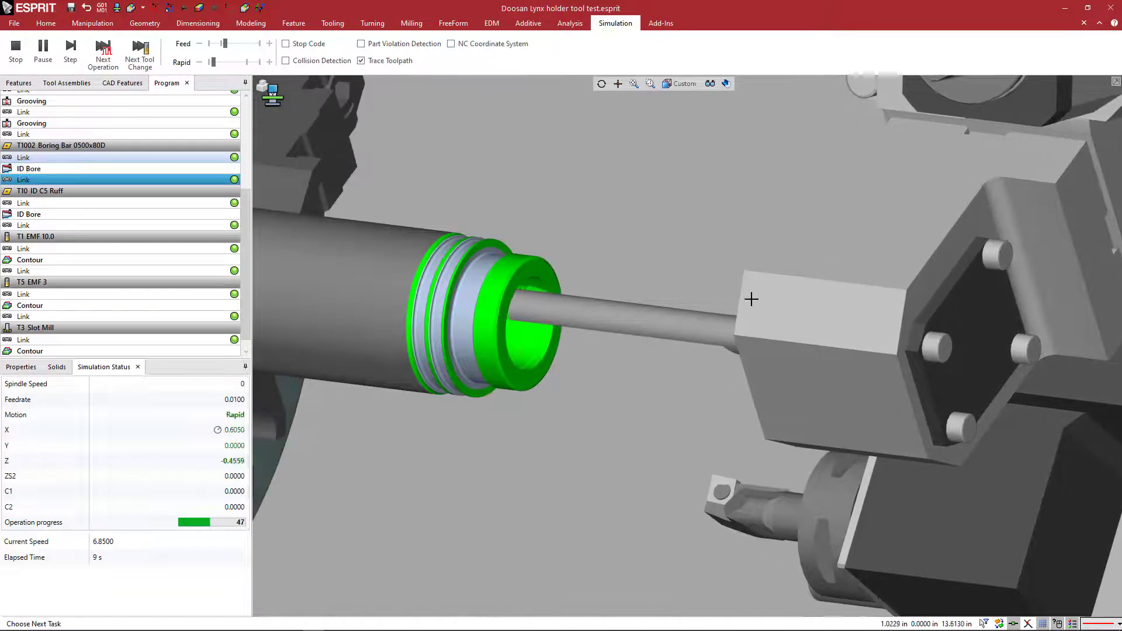
Zoom and orbit around the turret while the T10 ID bore simulation runs.
{"action": "scroll", "coordinate": [733, 292], "scroll_direction": "down", "scroll_amount": 3}
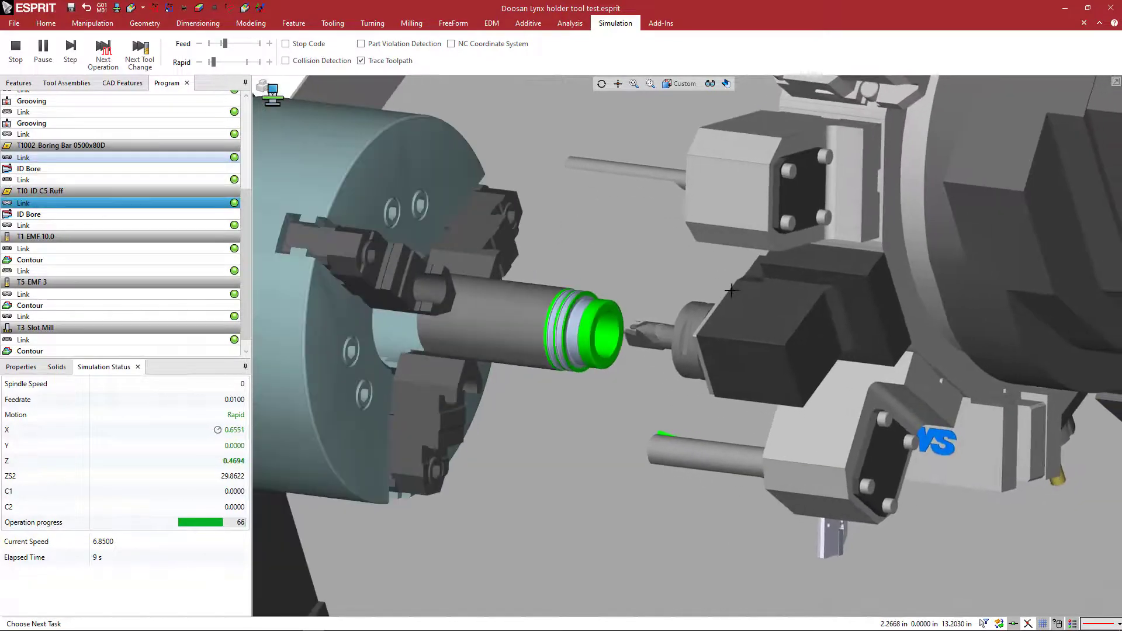
{"action": "middle_click_drag", "start_coordinate": [731, 290], "coordinate": [688, 343]}
{"action": "scroll", "coordinate": [647, 333], "scroll_direction": "up", "scroll_amount": 5}
{"action": "scroll", "coordinate": [716, 325], "scroll_direction": "down", "scroll_amount": 5}
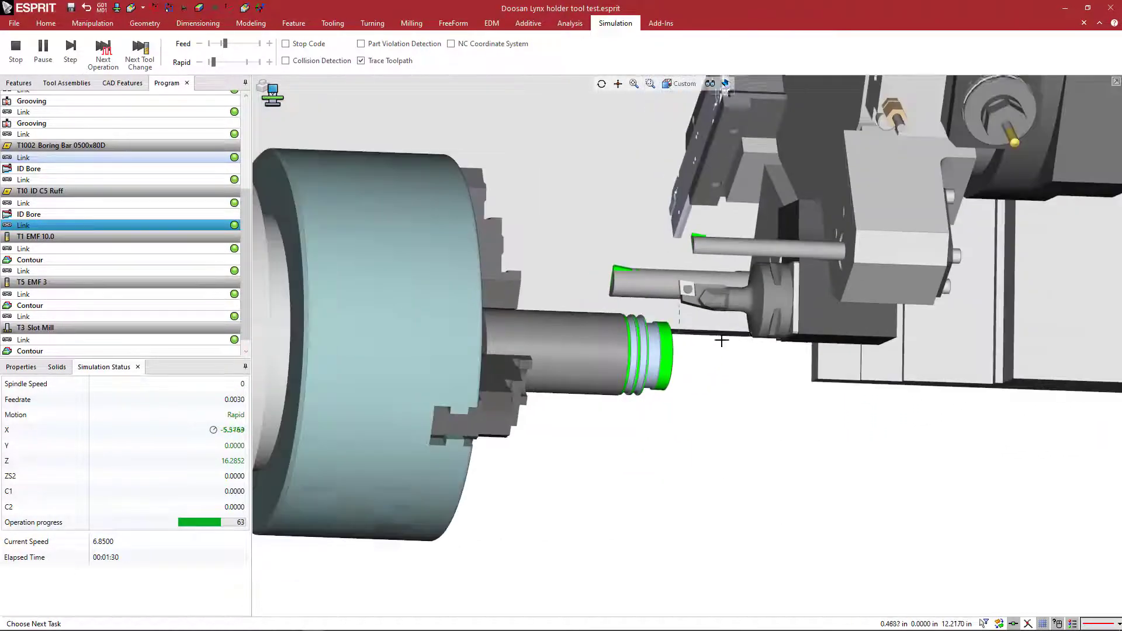